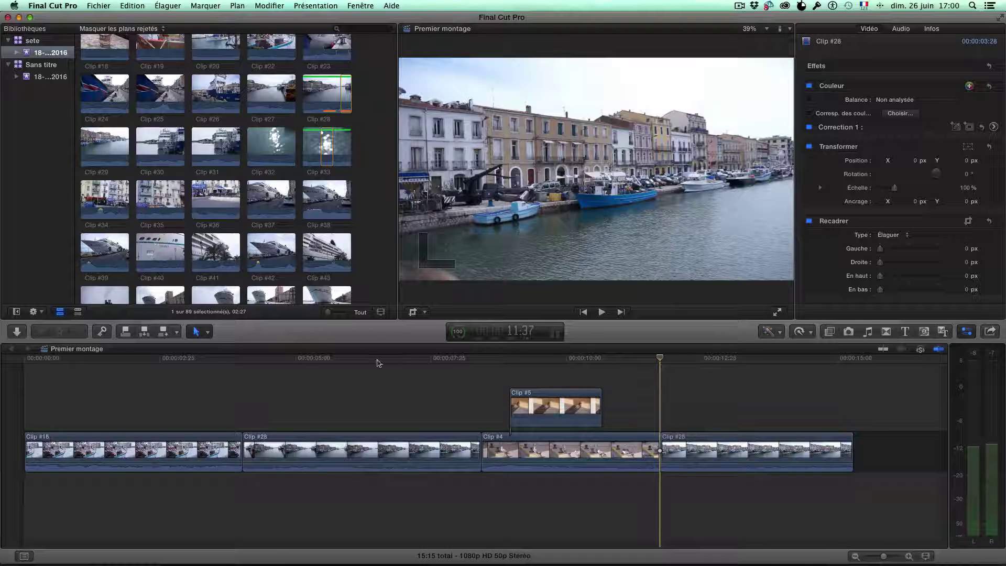
# Step: Open the titles browser at the Entrée/Sortie category and look through the available title categories
pyautogui.click(905, 333)
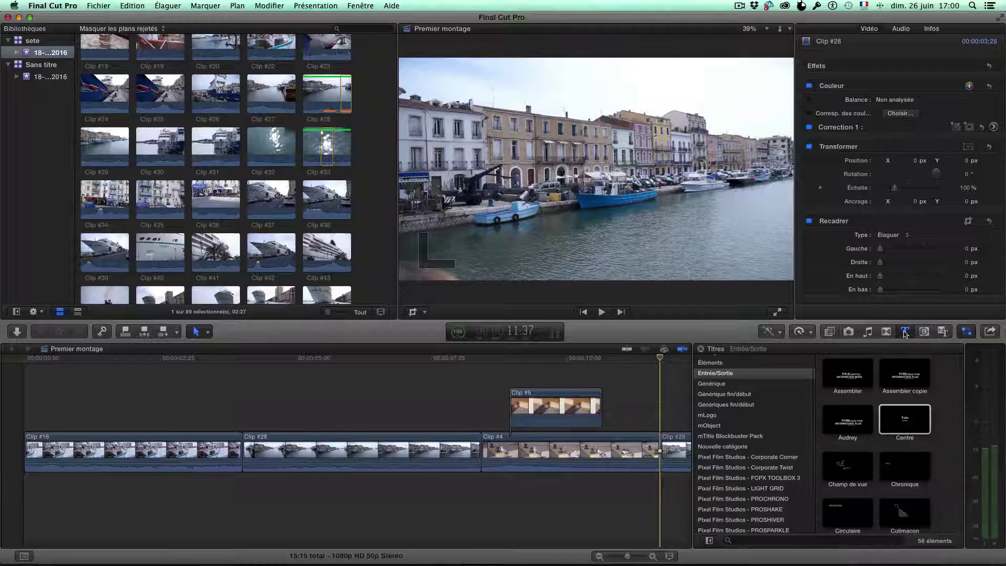
pyautogui.scroll(-2, 742, 450)
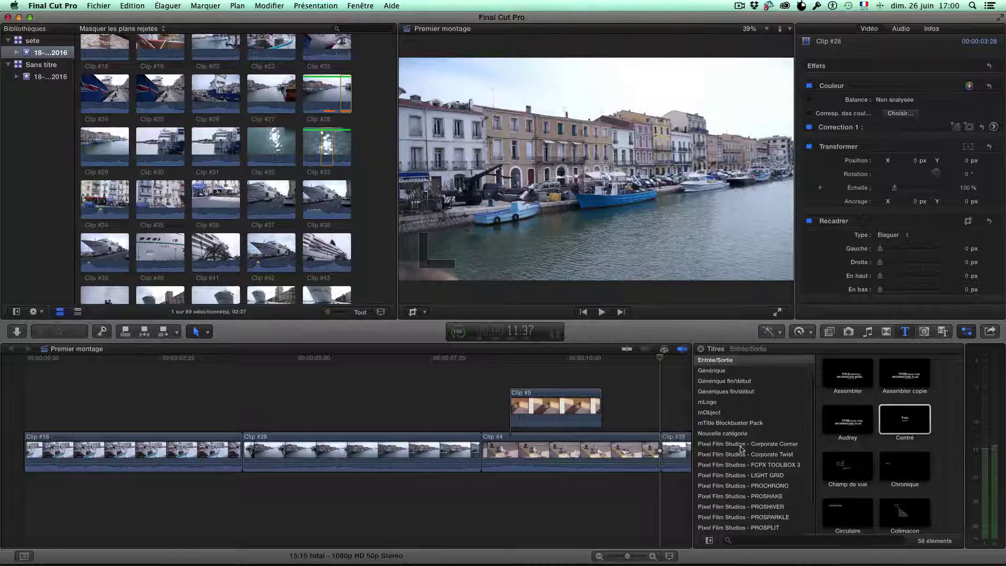
pyautogui.scroll(2, 743, 450)
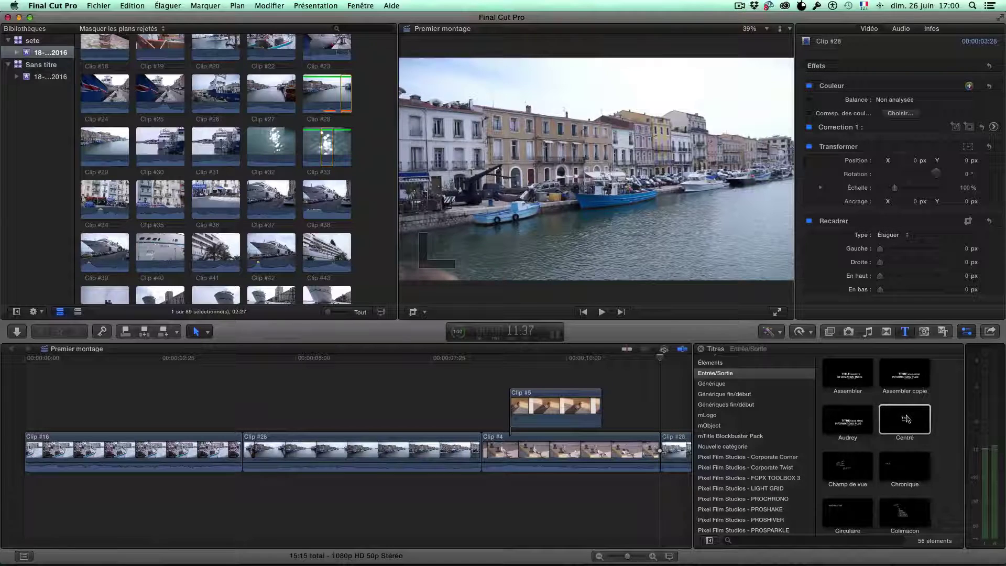
# Step: Try adding the Centré title above Clip #16 at the start of the timeline, and undo it
pyautogui.moveTo(907, 418); pyautogui.dragTo(53, 424)
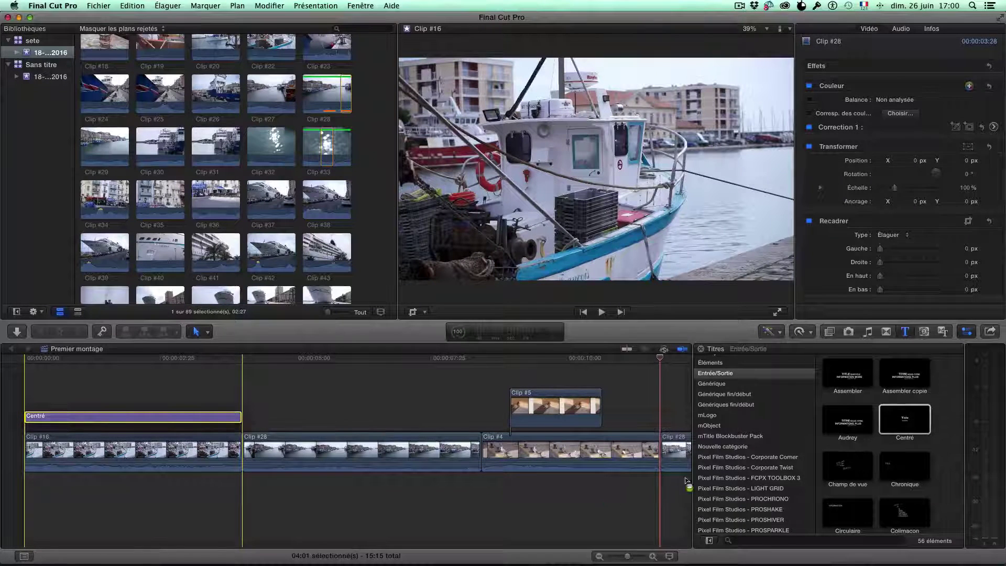
pyautogui.press('super+z')
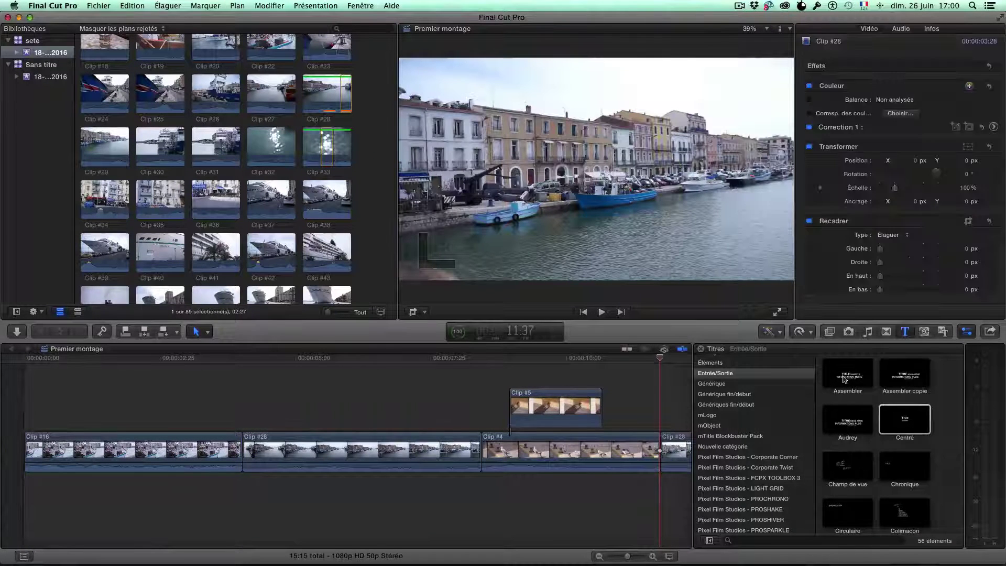
pyautogui.click(844, 379)
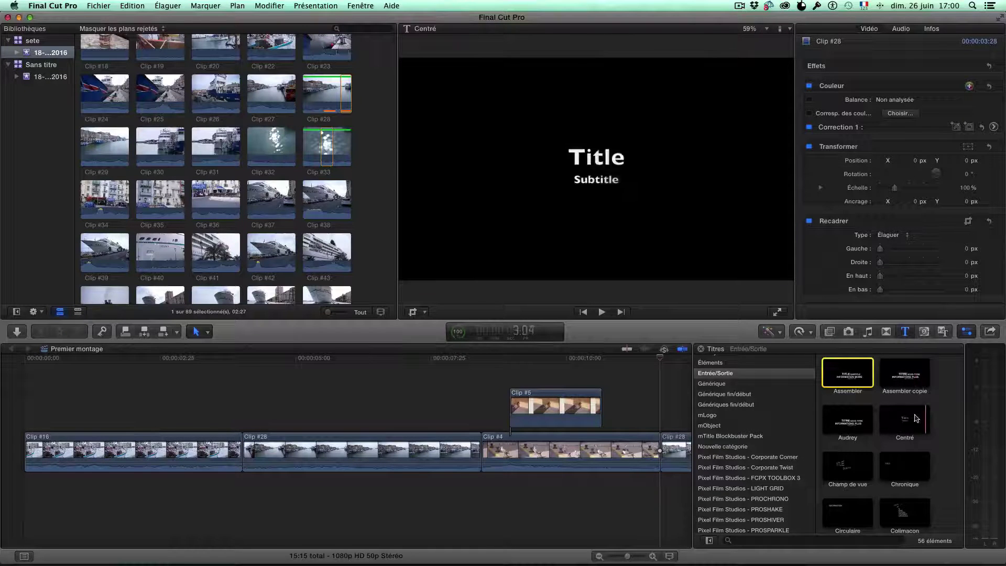
# Step: Connect the Centré title above Clip #16, starting about 5 frames into the clip, and close the titles browser
pyautogui.moveTo(901, 419); pyautogui.dragTo(30, 417)
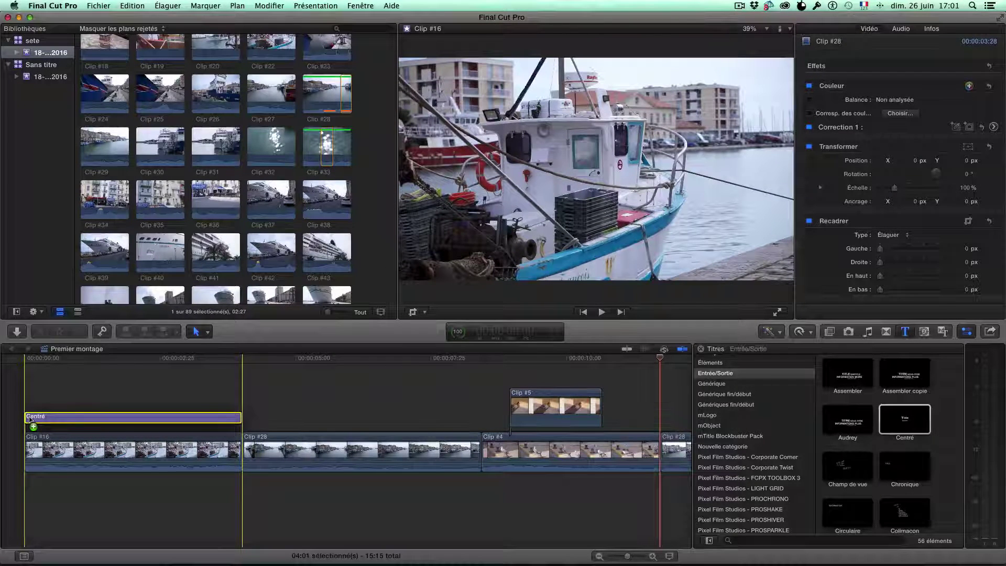
pyautogui.moveTo(30, 419); pyautogui.dragTo(64, 422)
pyautogui.click(63, 424)
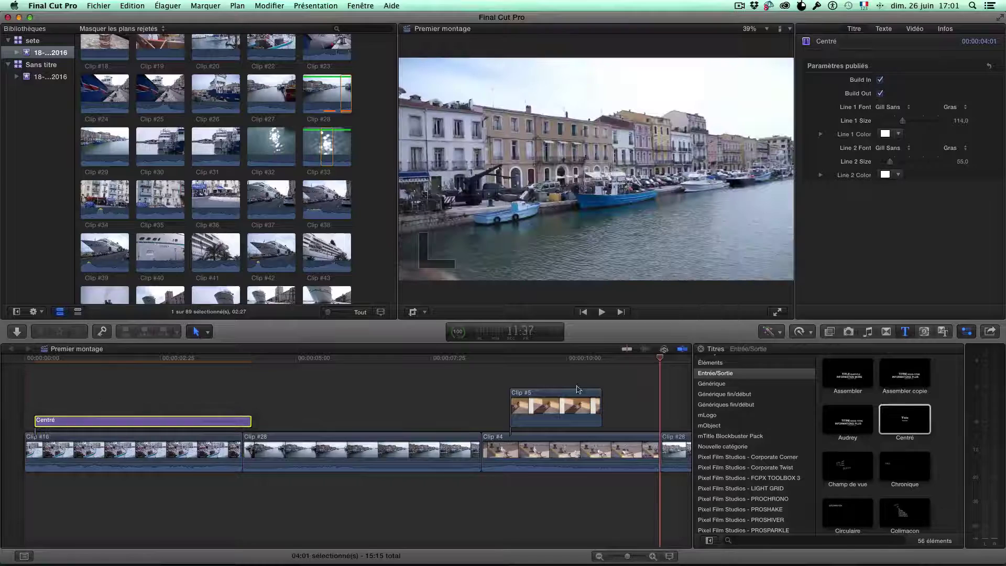
pyautogui.click(686, 350)
pyautogui.click(702, 350)
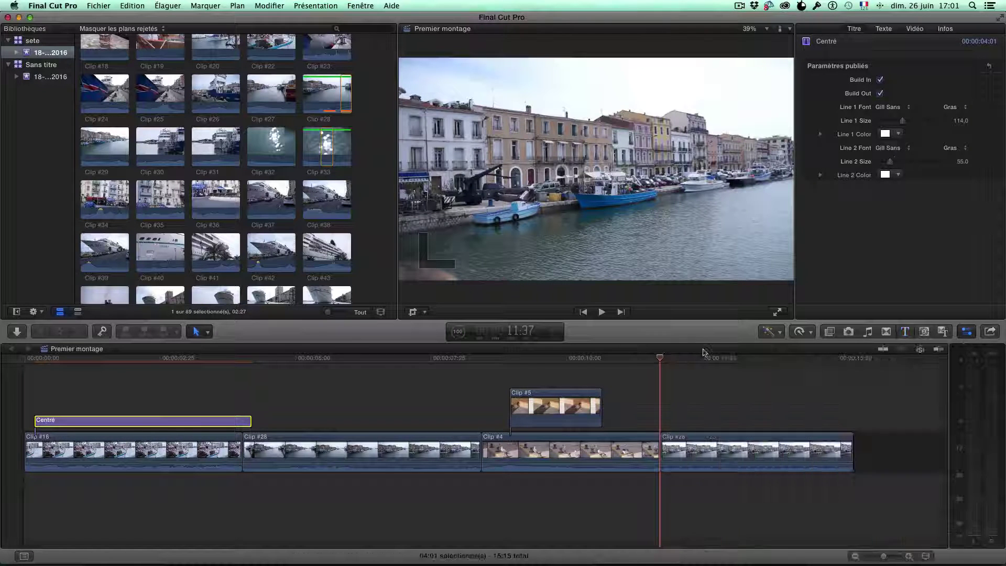
pyautogui.moveTo(114, 423)
pyautogui.mouseDown()
pyautogui.moveTo(123, 423)
pyautogui.moveTo(107, 424)
pyautogui.mouseUp()
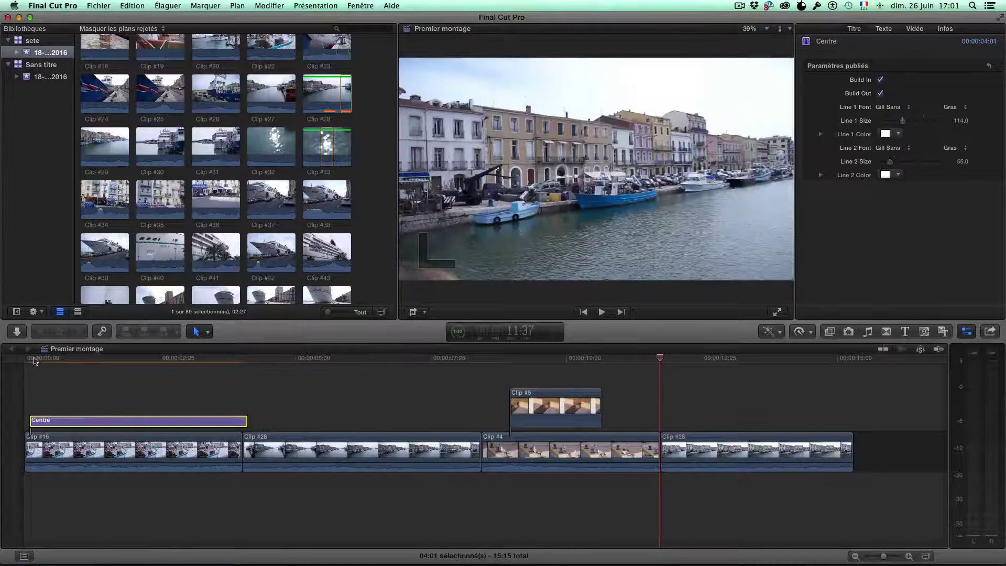
# Step: Play the montage from its beginning to preview the title over Clip #16
pyautogui.moveTo(34, 359); pyautogui.dragTo(19, 362)
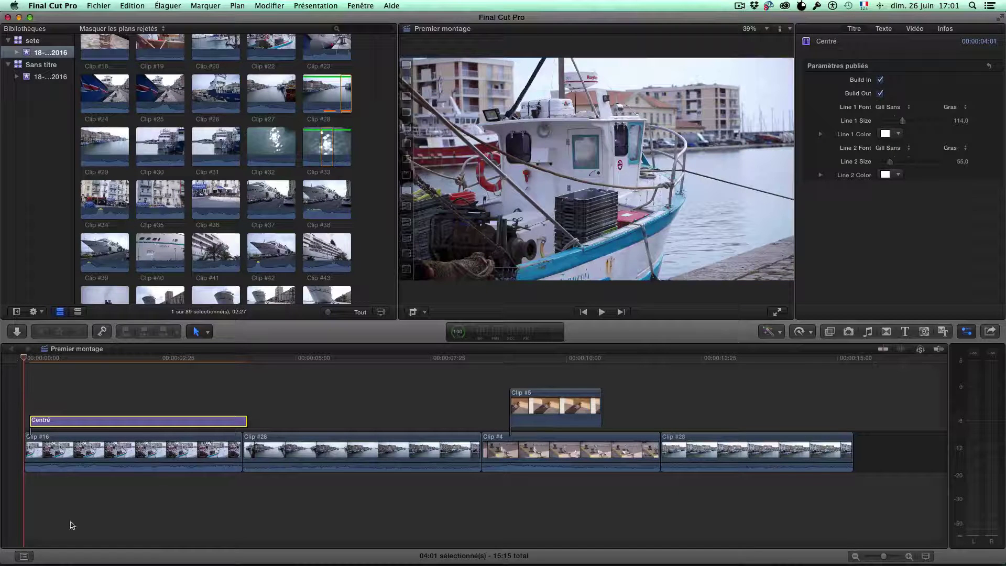
pyautogui.press('space')
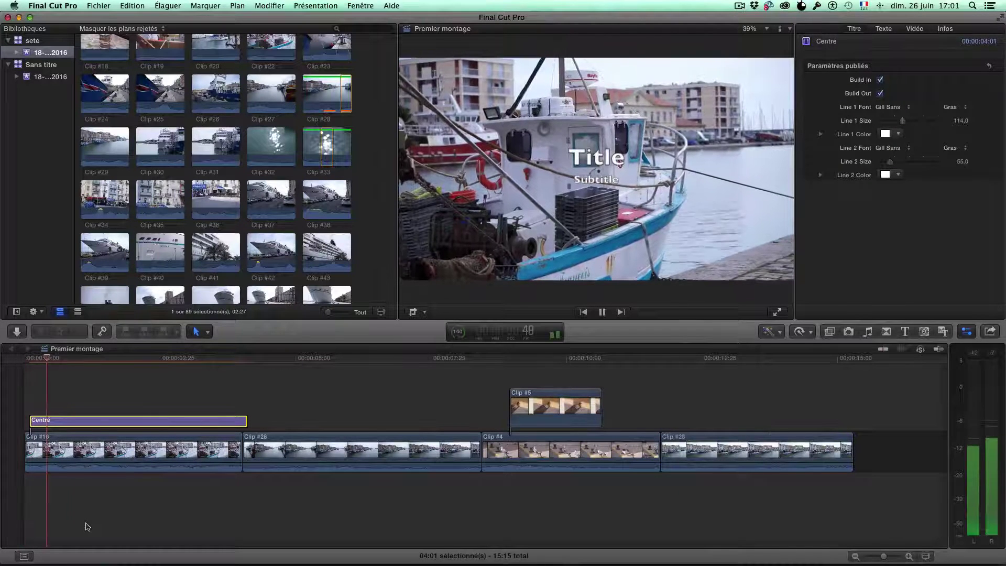
pyautogui.press('space')
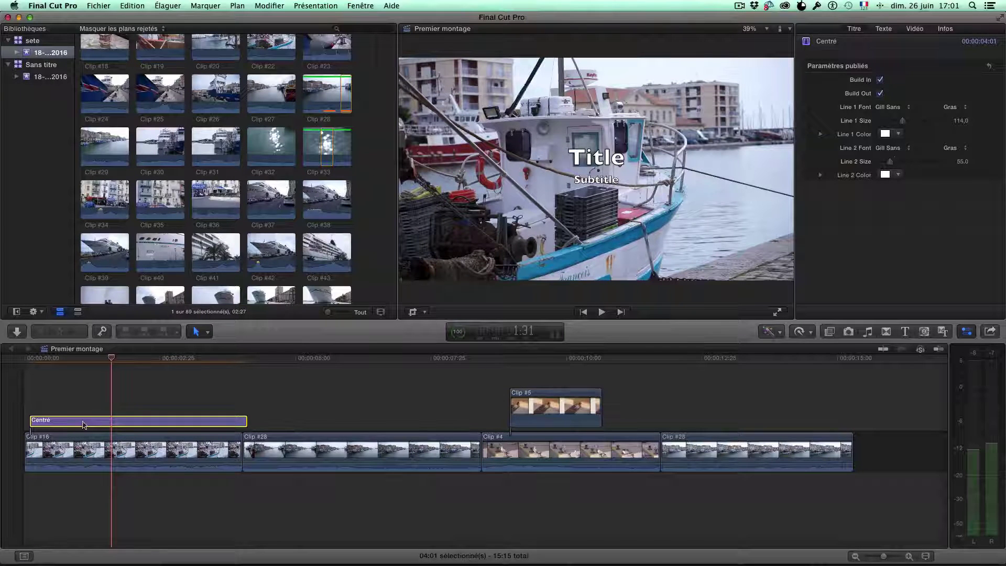
# Step: Try moving Clip #16 after the neighbouring Clip #28 while leaving the connected title in place, and undo the move
pyautogui.moveTo(63, 438)
pyautogui.mouseDown()
pyautogui.moveTo(210, 405)
pyautogui.moveTo(118, 416)
pyautogui.moveTo(68, 442)
pyautogui.mouseUp()
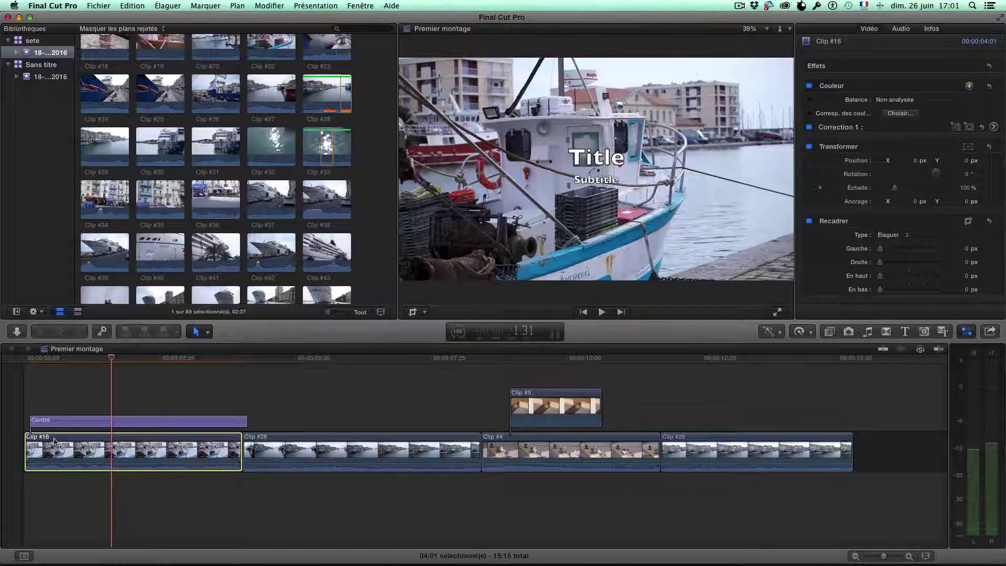
pyautogui.press('`')
pyautogui.moveTo(54, 440); pyautogui.dragTo(319, 436)
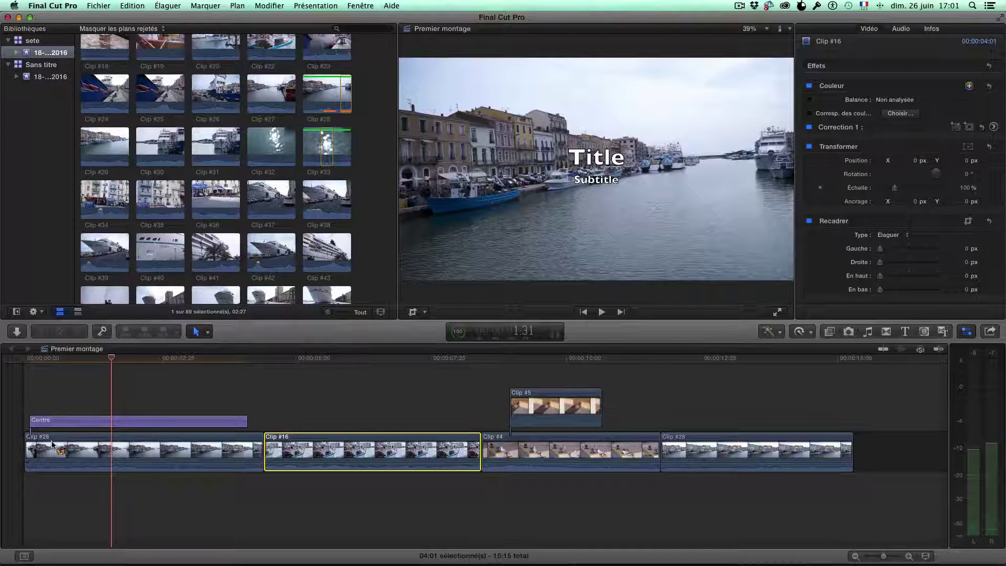
pyautogui.press('super+z')
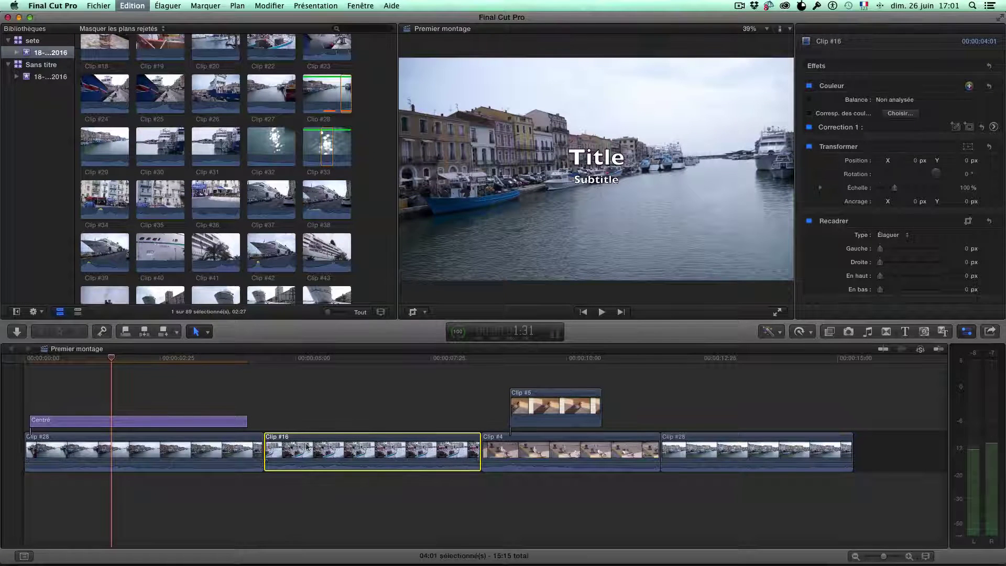
# Step: Turn off the Build In and Build Out animations of the Centré title and play back its opening
pyautogui.click(61, 424)
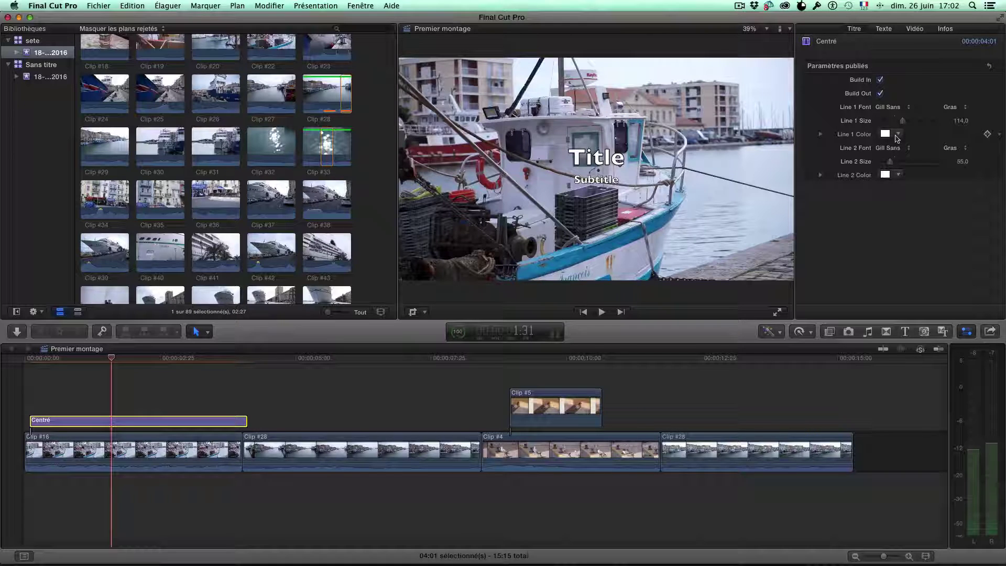
pyautogui.click(881, 80)
pyautogui.moveTo(38, 359); pyautogui.dragTo(28, 359)
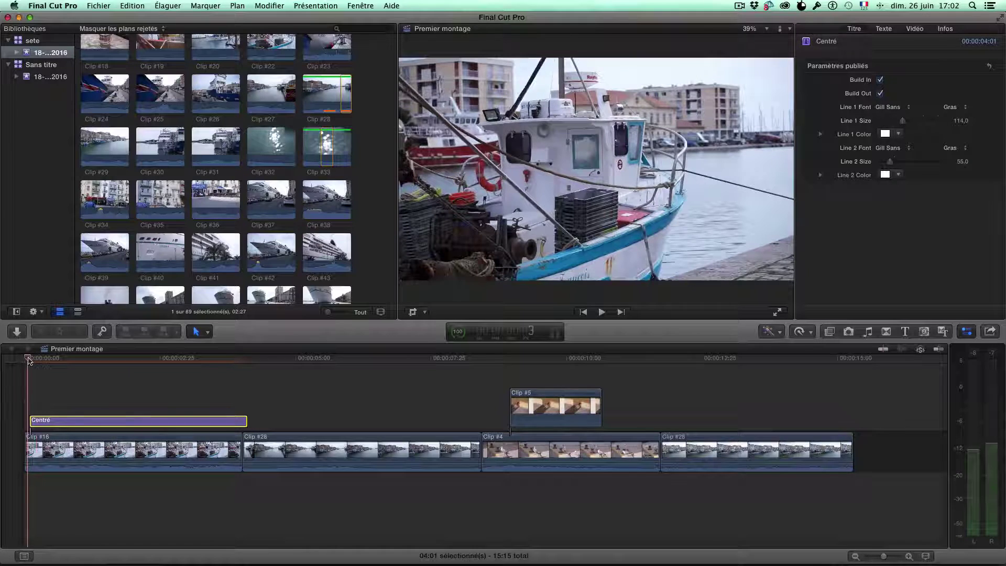
pyautogui.press('space')
pyautogui.press('space')
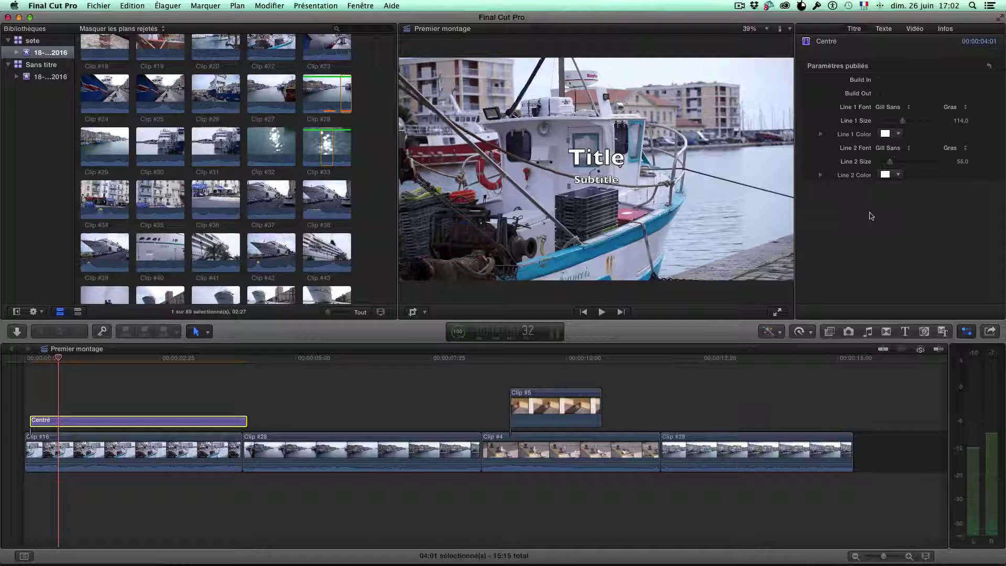
# Step: Try Gujarati Sangam MN as the font of the title's first line, and undo the change
pyautogui.click(890, 109)
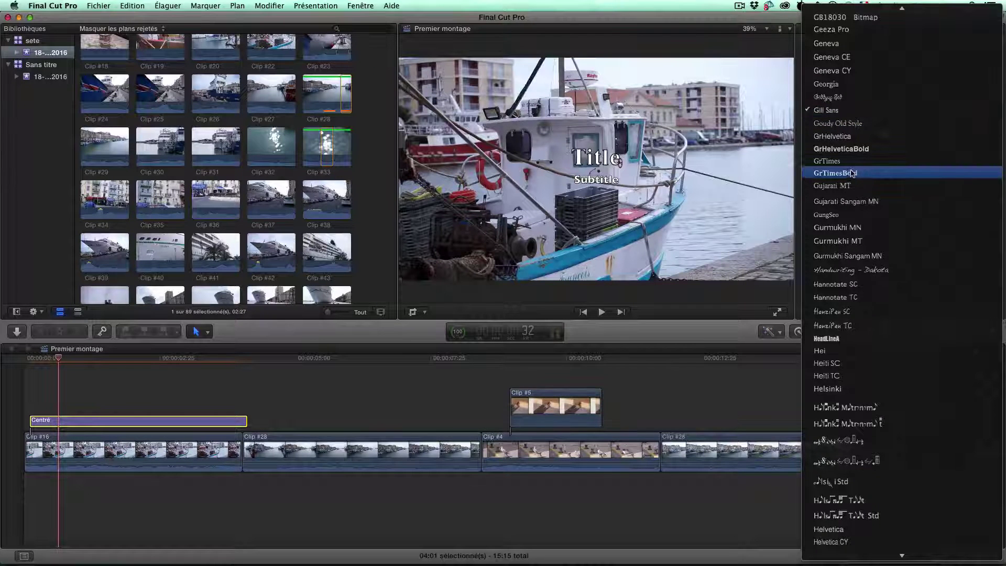
pyautogui.click(752, 234)
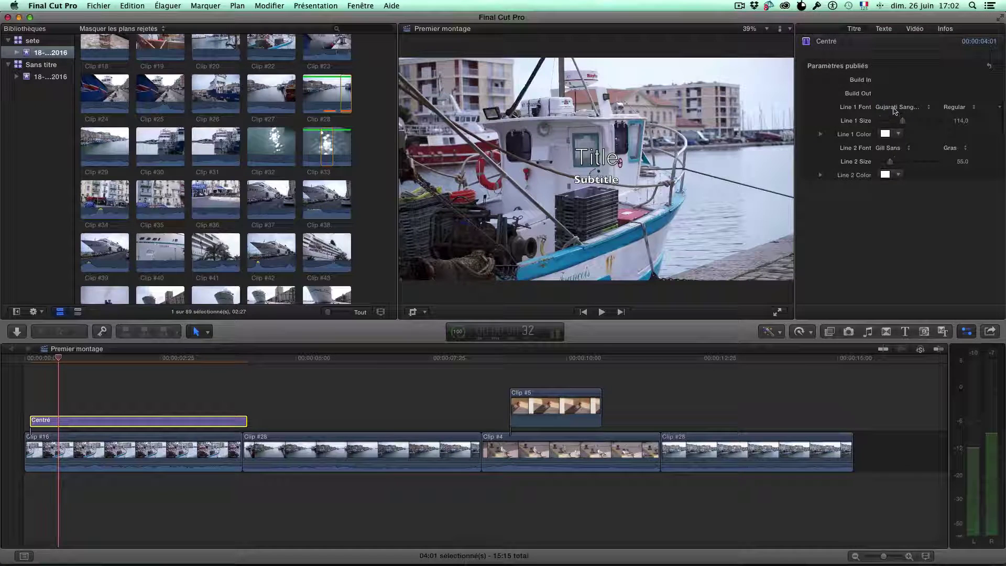
pyautogui.press('super+z')
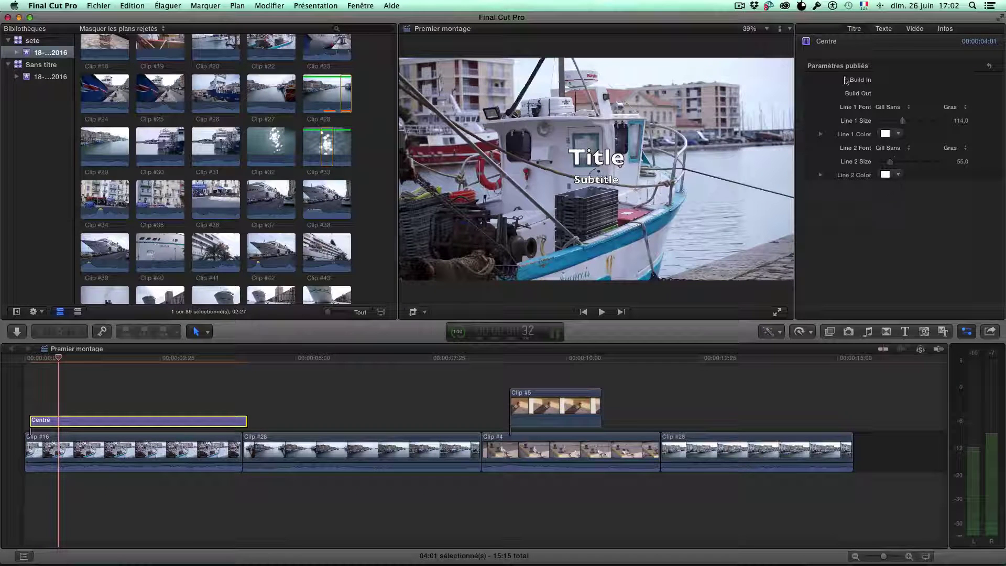
# Step: Show the title's text settings and replace its first line with "Mon premier Film"
pyautogui.click(885, 30)
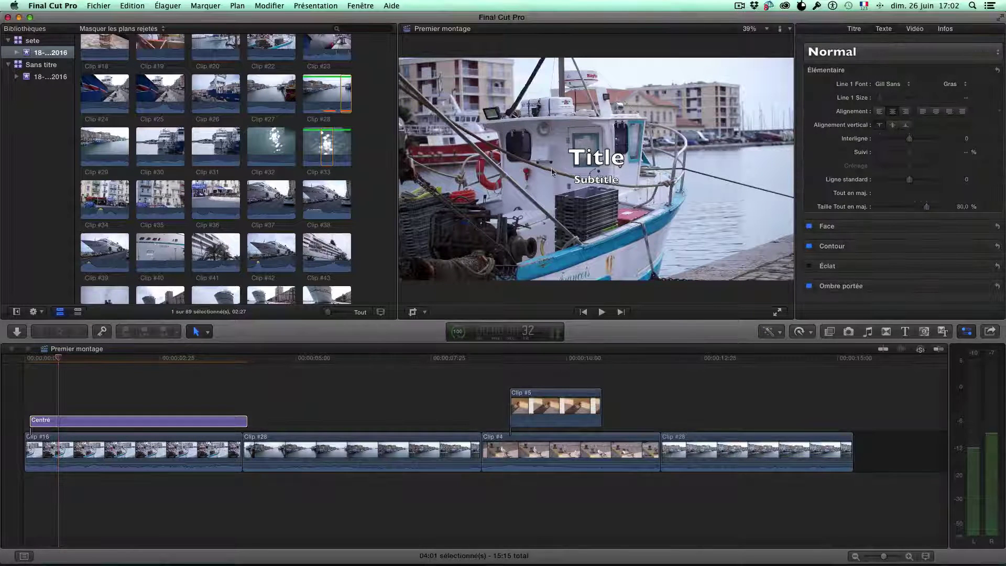
pyautogui.doubleClick(600, 160)
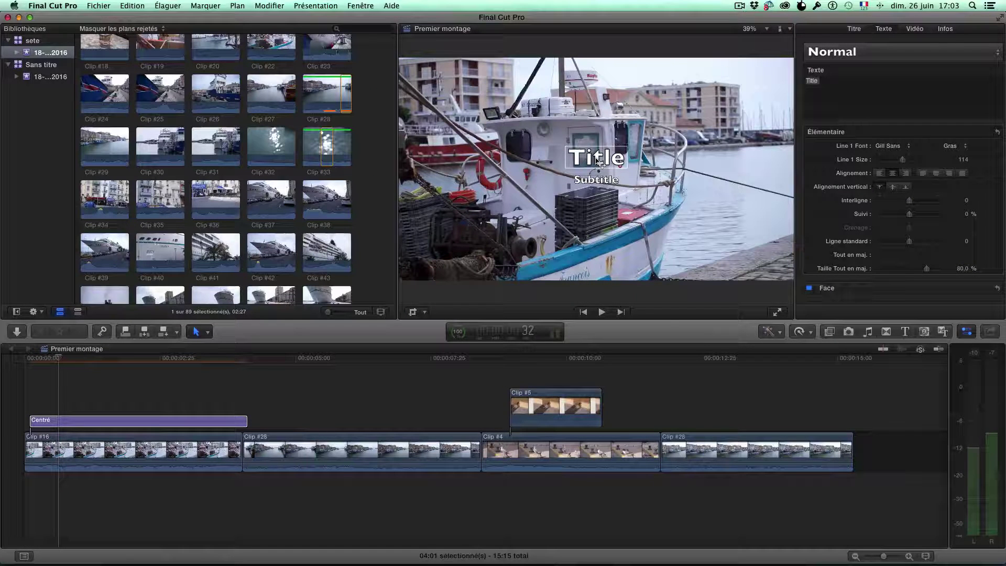
pyautogui.doubleClick(597, 161)
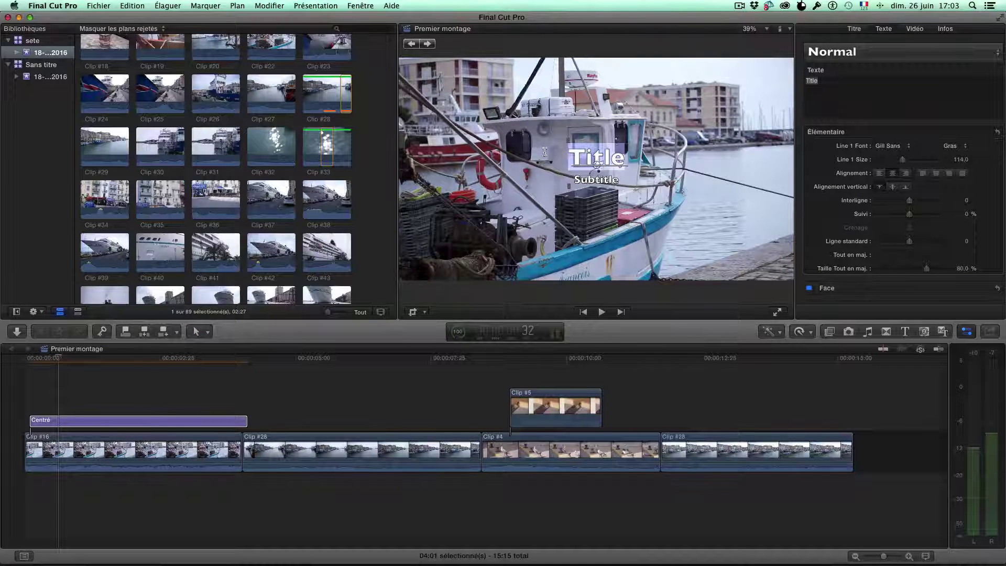
pyautogui.write('Mon p')
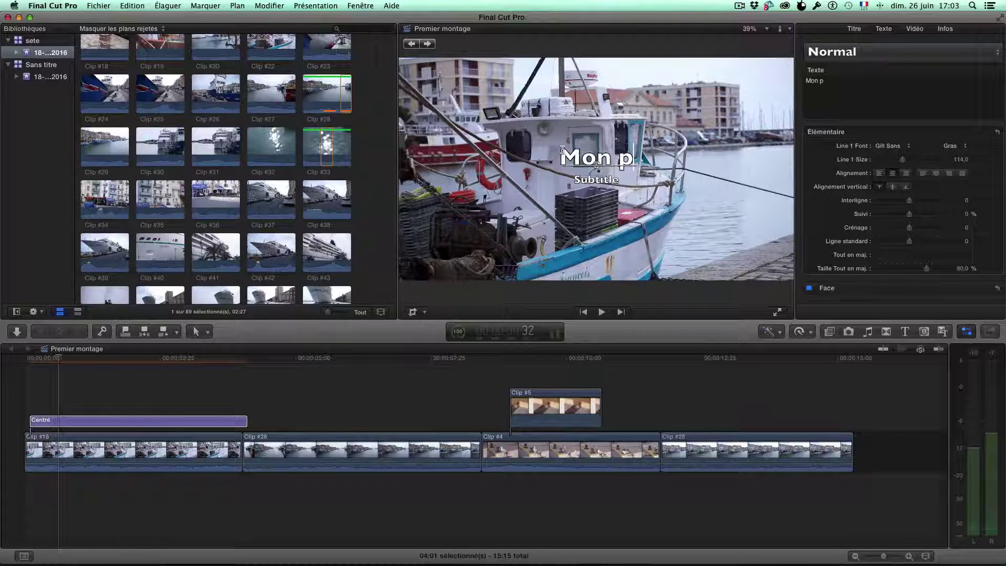
pyautogui.write('remier F')
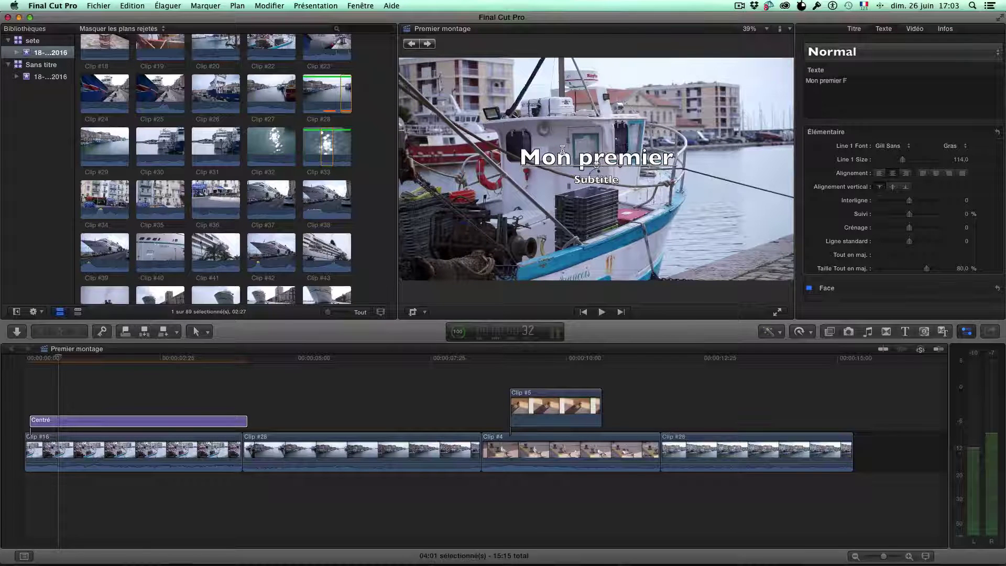
pyautogui.write('ilm')
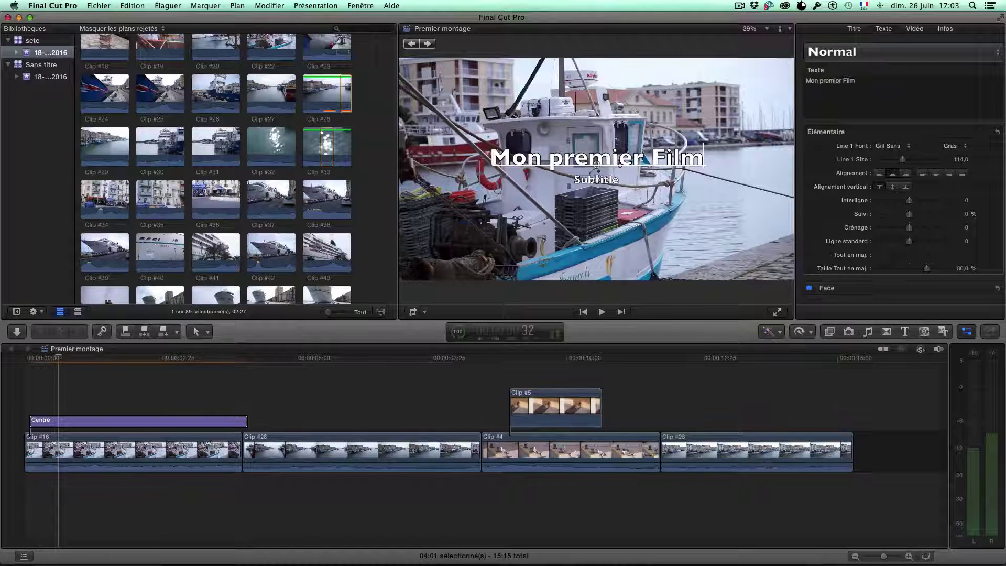
# Step: Replace the subtitle line with "Voyage à Sète" and finish the text editing
pyautogui.doubleClick(597, 179)
pyautogui.write('V')
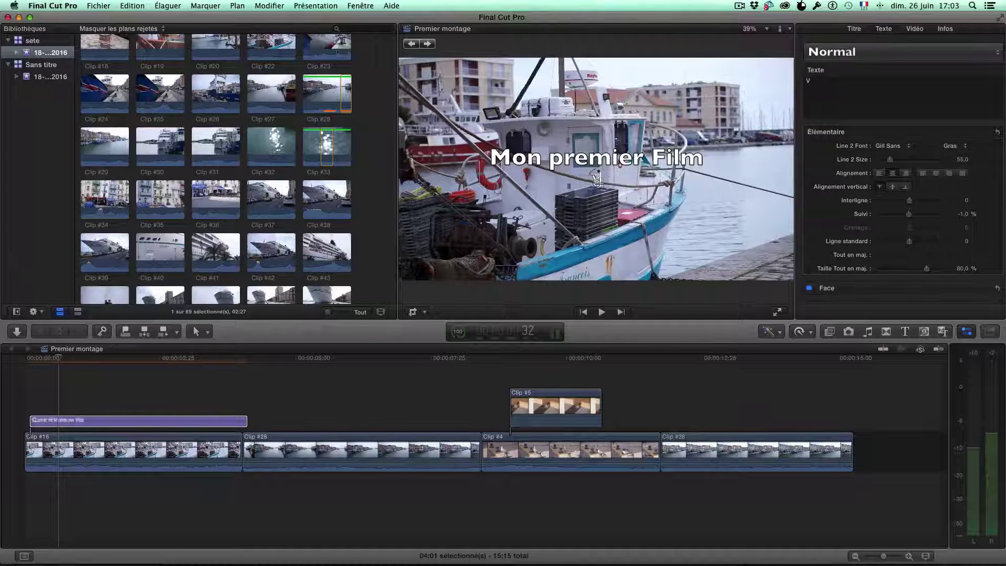
pyautogui.write('oyage à')
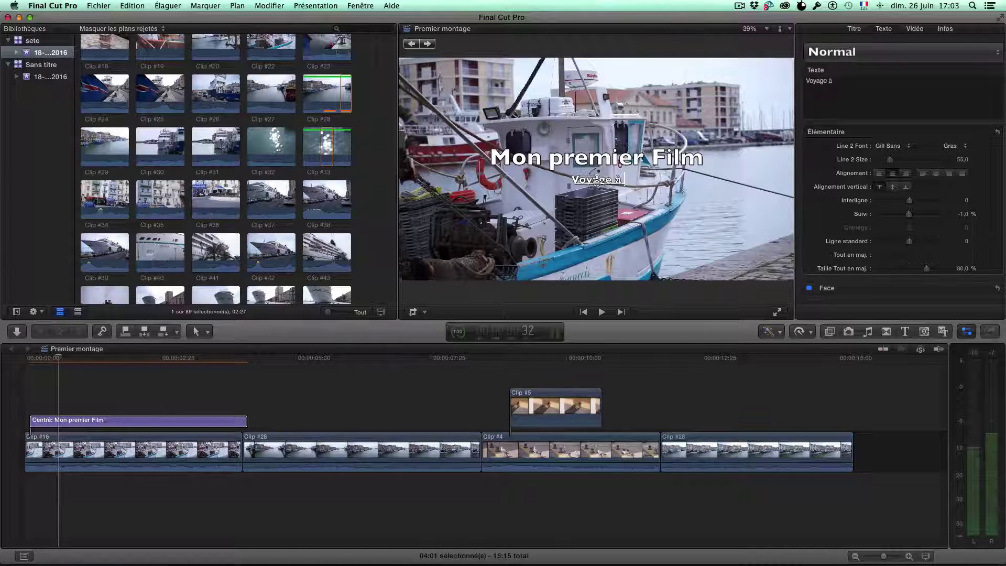
pyautogui.write(' S')
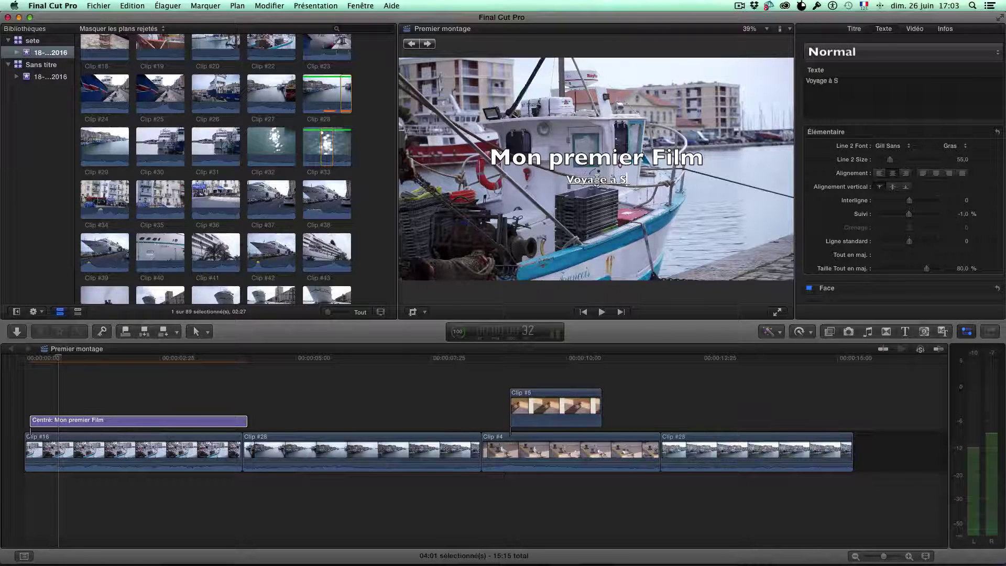
pyautogui.write('ète')
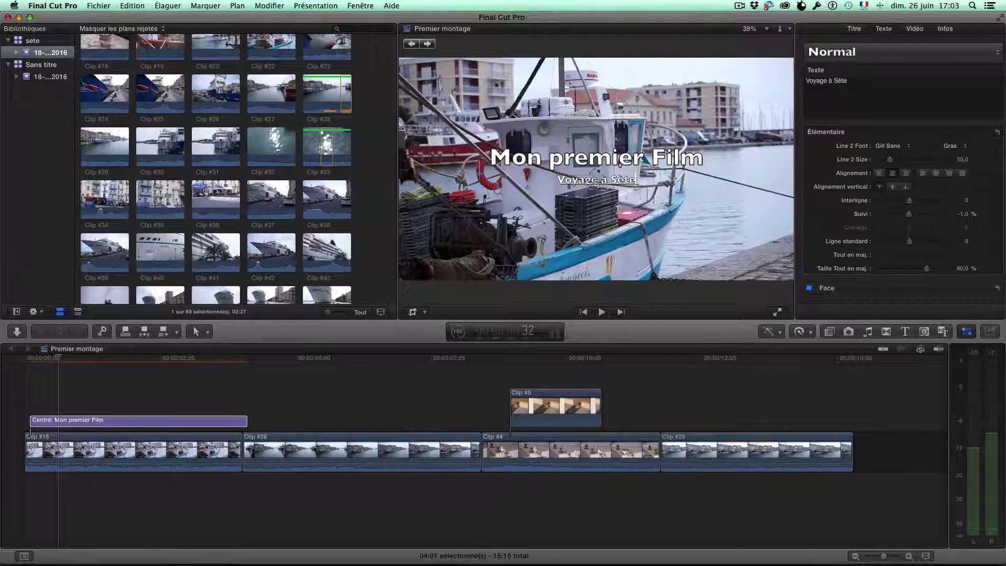
pyautogui.click(617, 207)
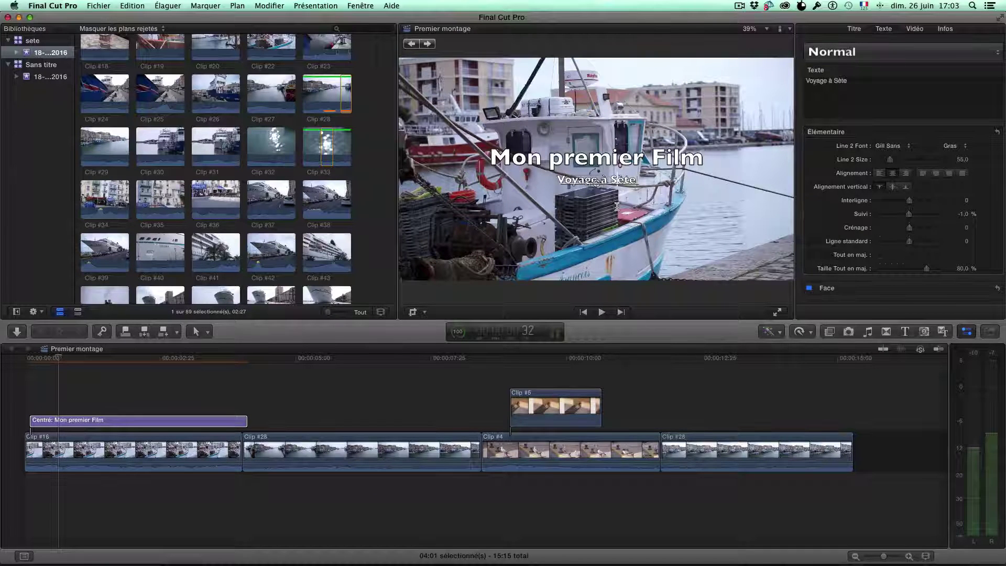
# Step: Move the playhead to the title's start and trim the title's end so it finishes before Clip #16 ends
pyautogui.click(30, 362)
pyautogui.click(30, 362)
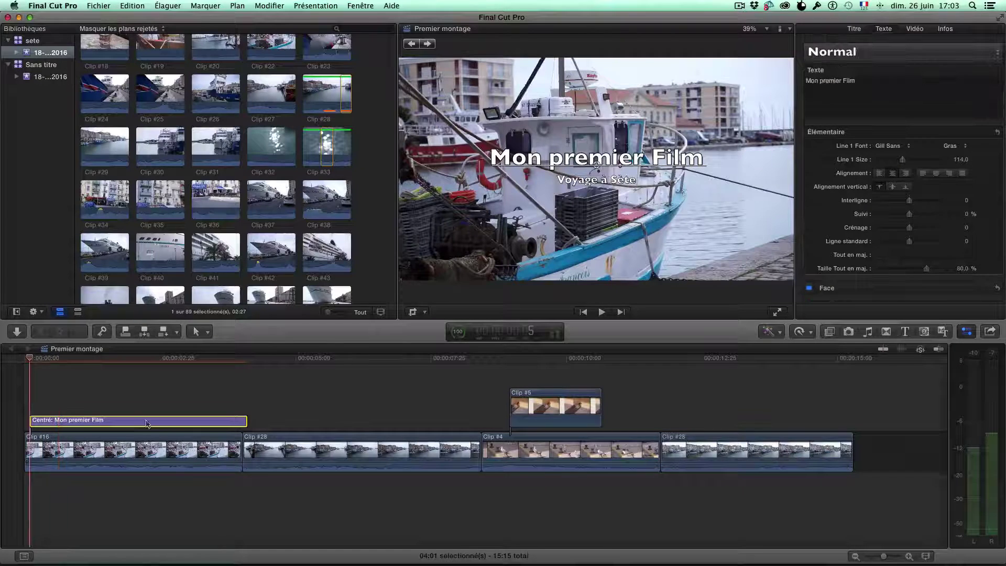
pyautogui.click(244, 424)
pyautogui.moveTo(244, 423); pyautogui.dragTo(197, 423)
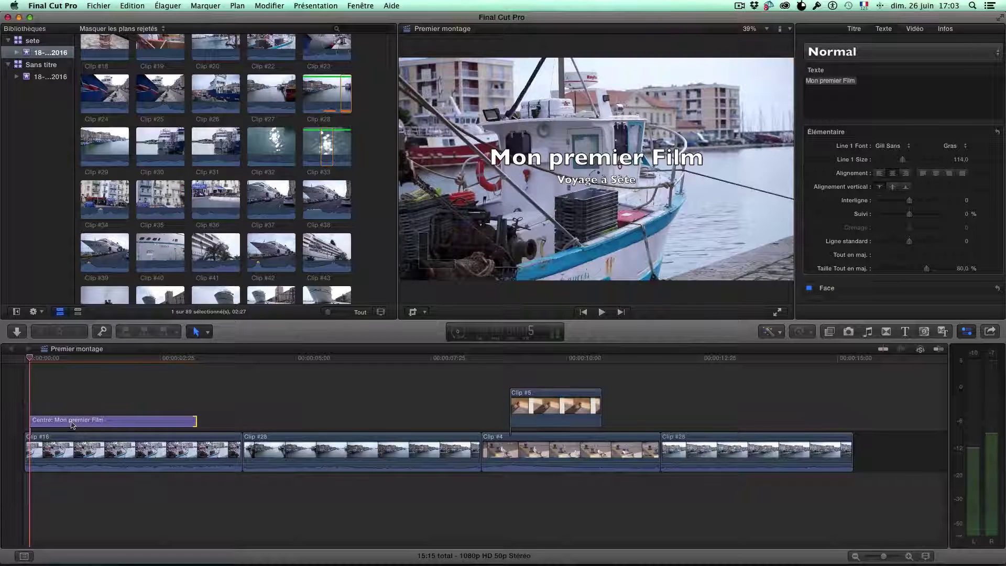
# Step: Move the Centré title slightly further along above Clip #16 and play the opening to check its timing
pyautogui.moveTo(72, 422); pyautogui.dragTo(90, 423)
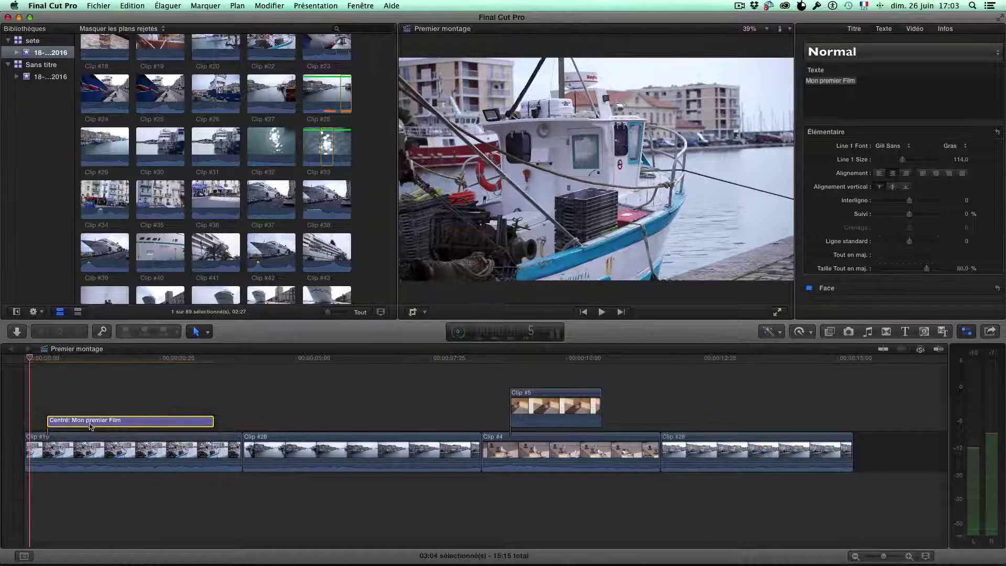
pyautogui.press('space')
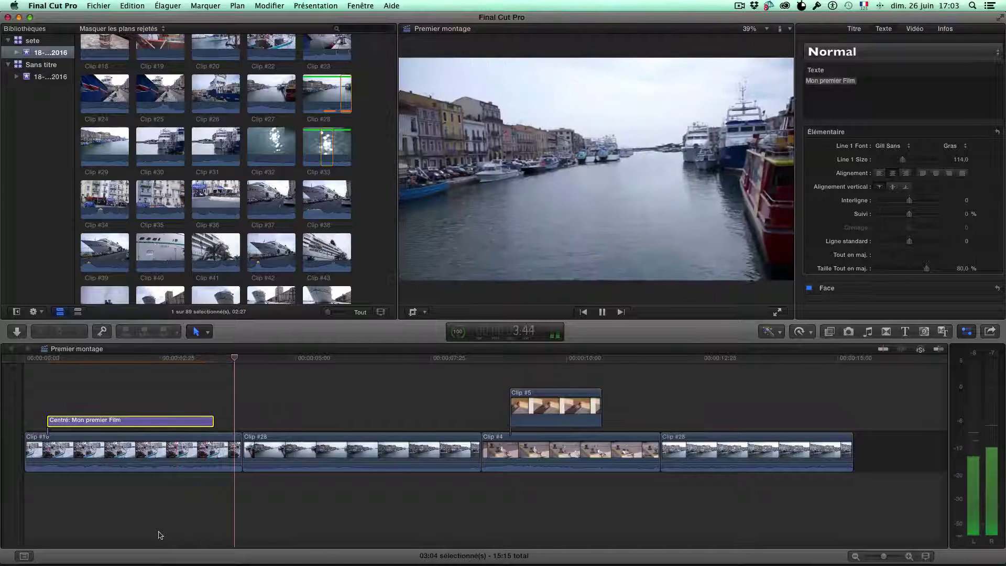
pyautogui.press('space')
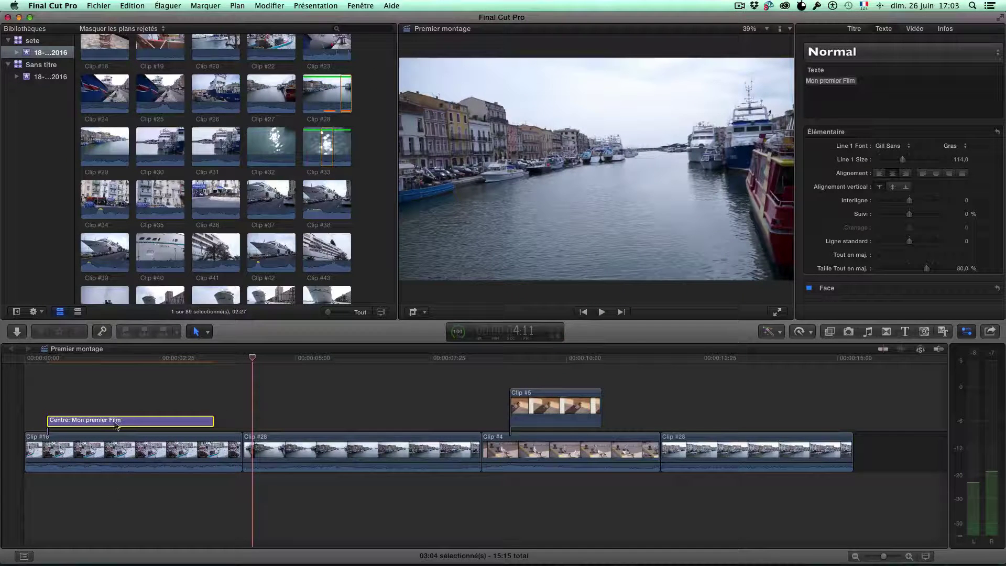
# Step: Apply the Axe rotatif transition to both ends of the Centré title and play the result from just before it
pyautogui.click(886, 333)
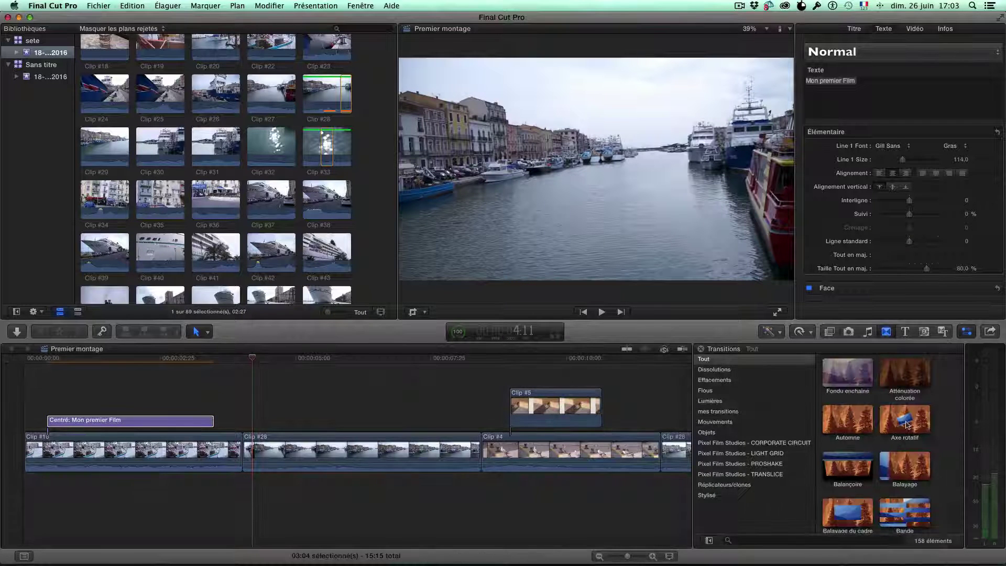
pyautogui.moveTo(905, 420); pyautogui.dragTo(84, 425)
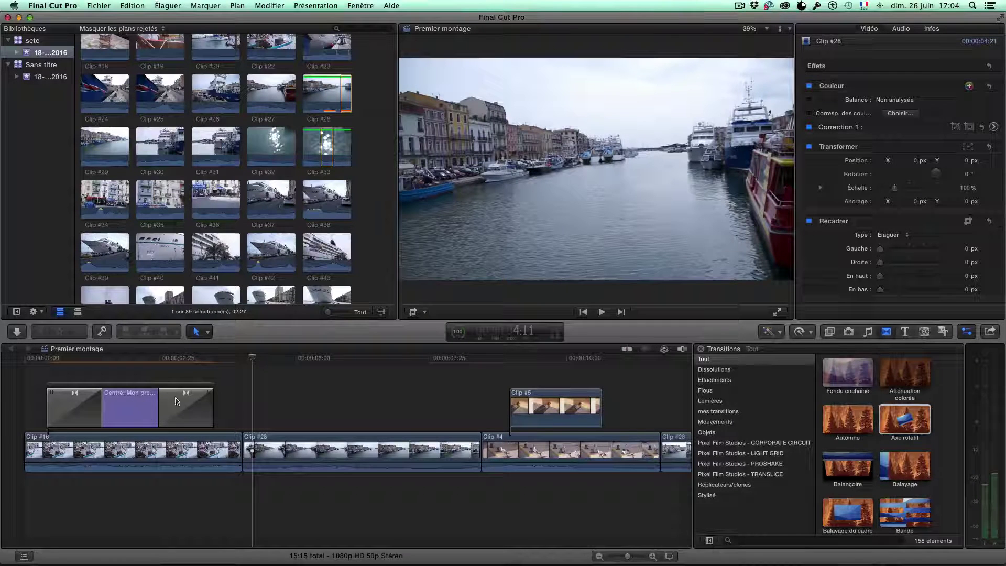
pyautogui.click(74, 409)
pyautogui.click(44, 360)
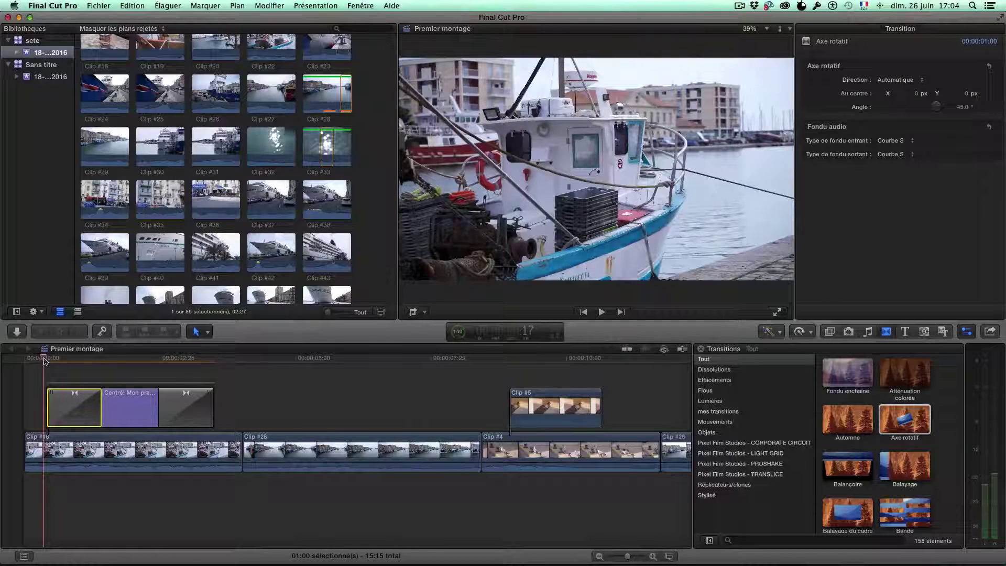
pyautogui.press('space')
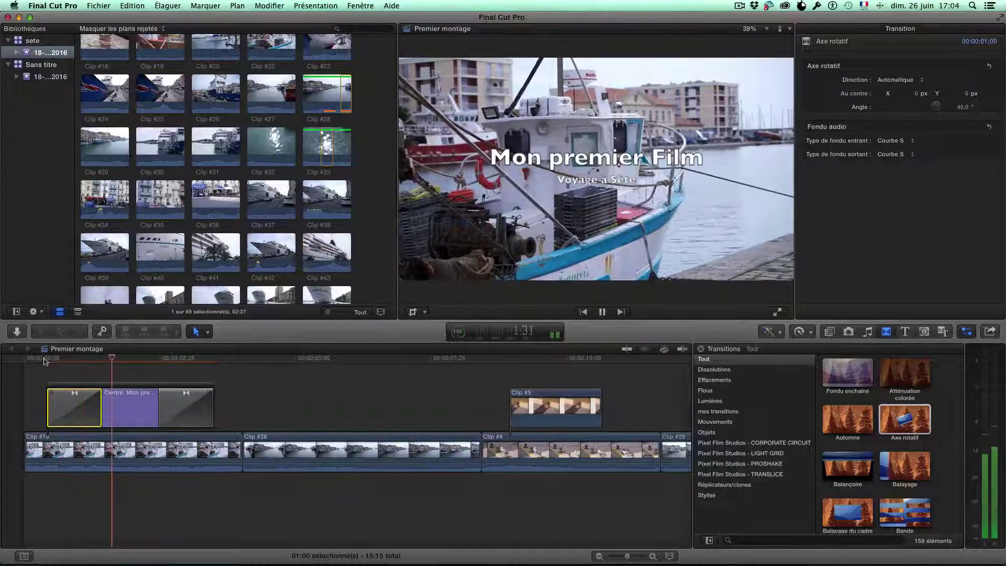
pyautogui.press('space')
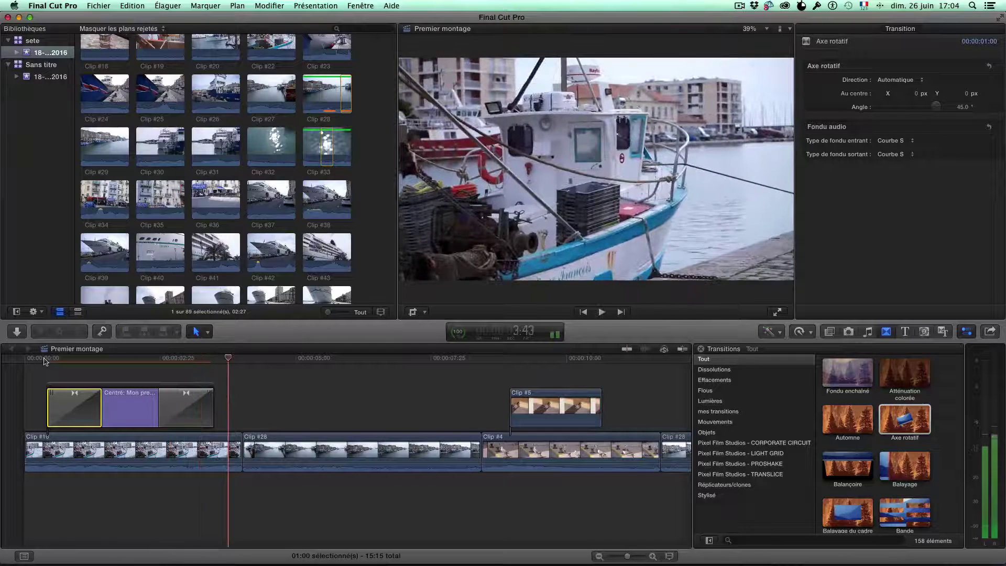
# Step: Delete the transition at the end of the title and play the title with only its opening transition
pyautogui.click(164, 405)
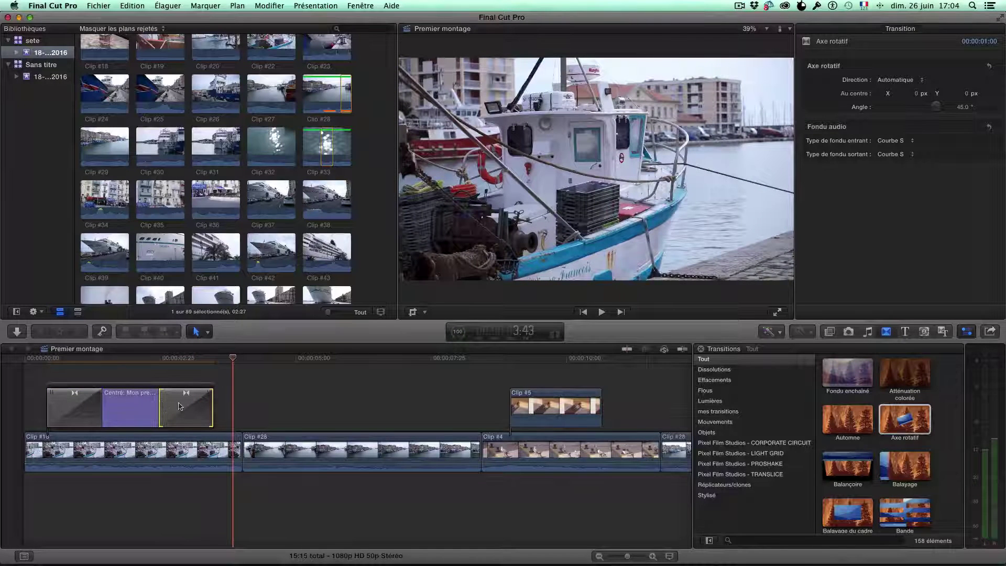
pyautogui.click(185, 413)
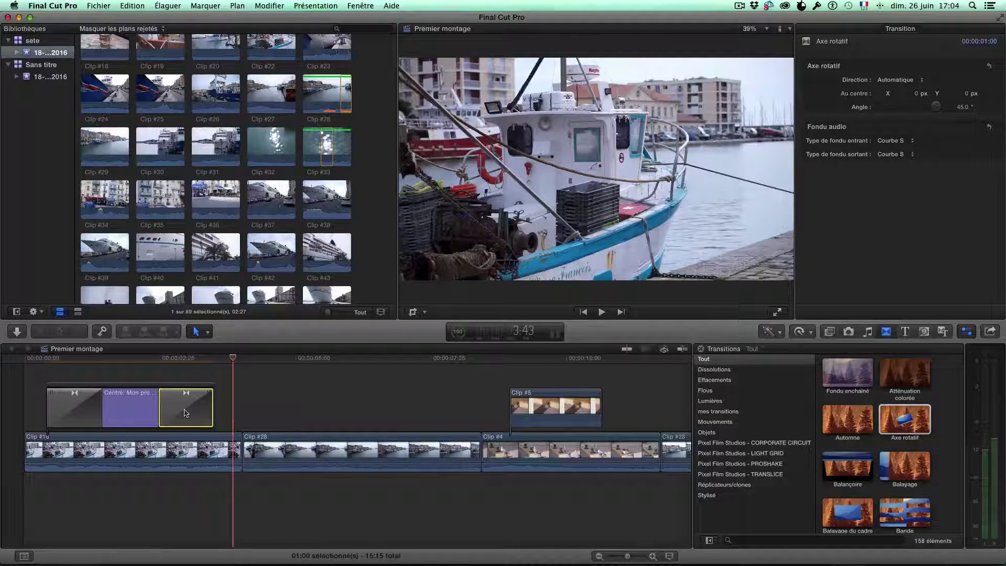
pyautogui.press('Delete')
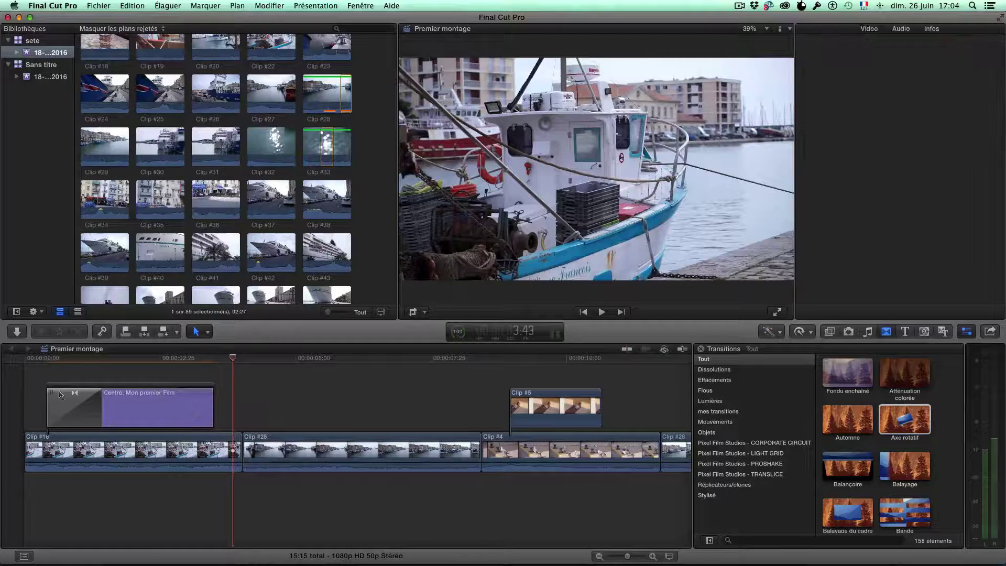
pyautogui.click(45, 368)
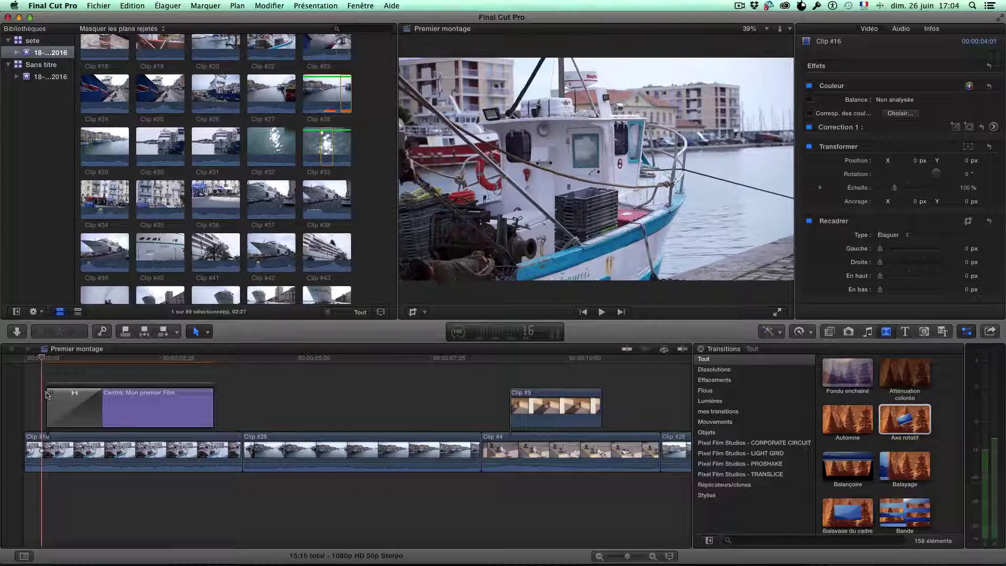
pyautogui.press('space')
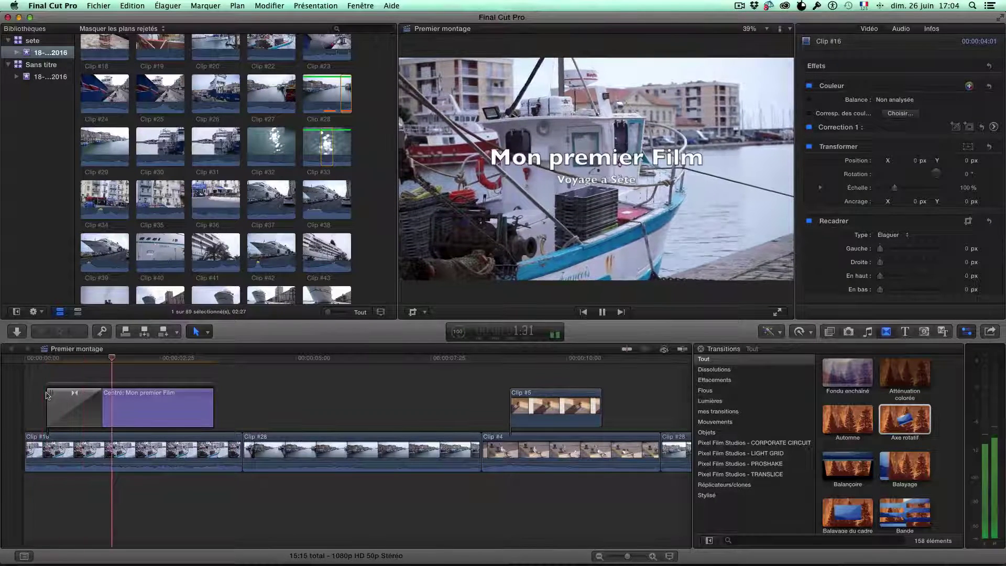
pyautogui.press('space')
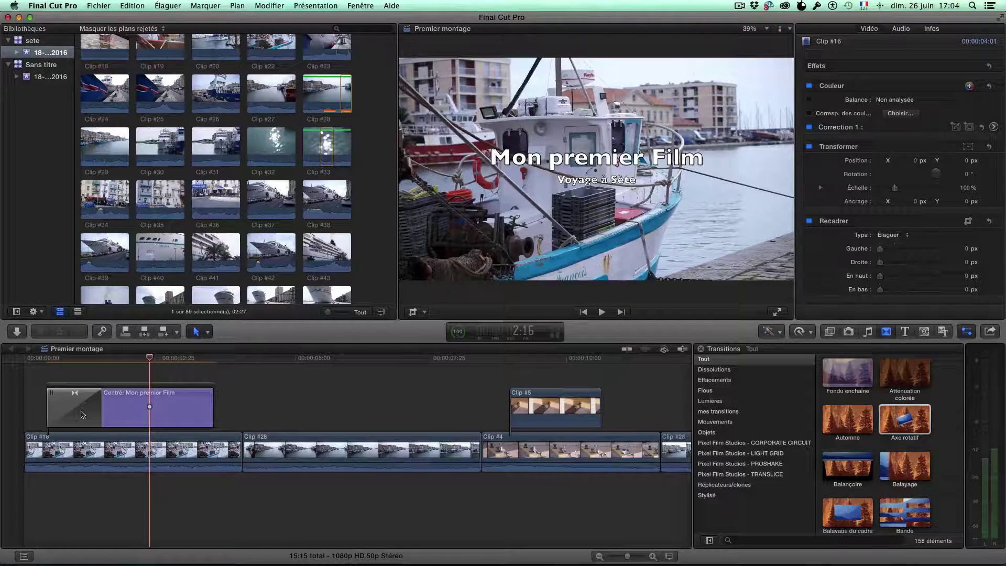
# Step: Delete the title's opening transition, and undo the transition changes back to the plain title
pyautogui.click(82, 409)
pyautogui.press('Delete')
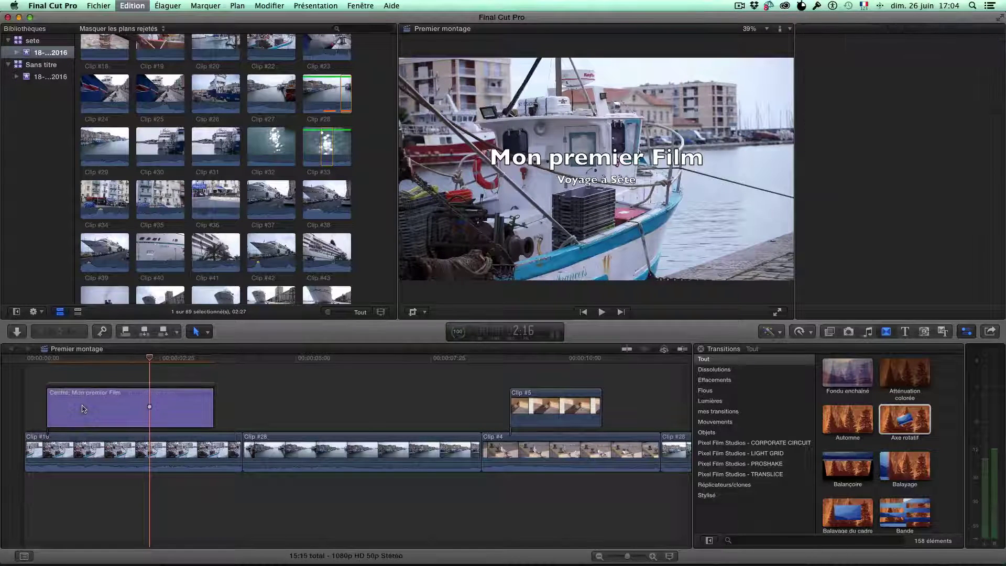
pyautogui.click(82, 408)
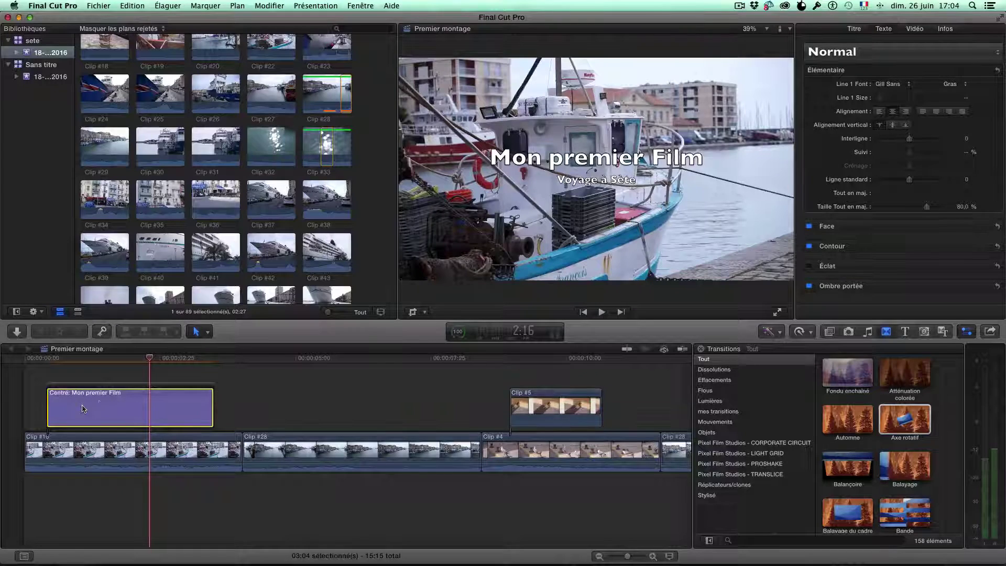
pyautogui.press('super+z')
pyautogui.press('super+z')
pyautogui.press('super+z')
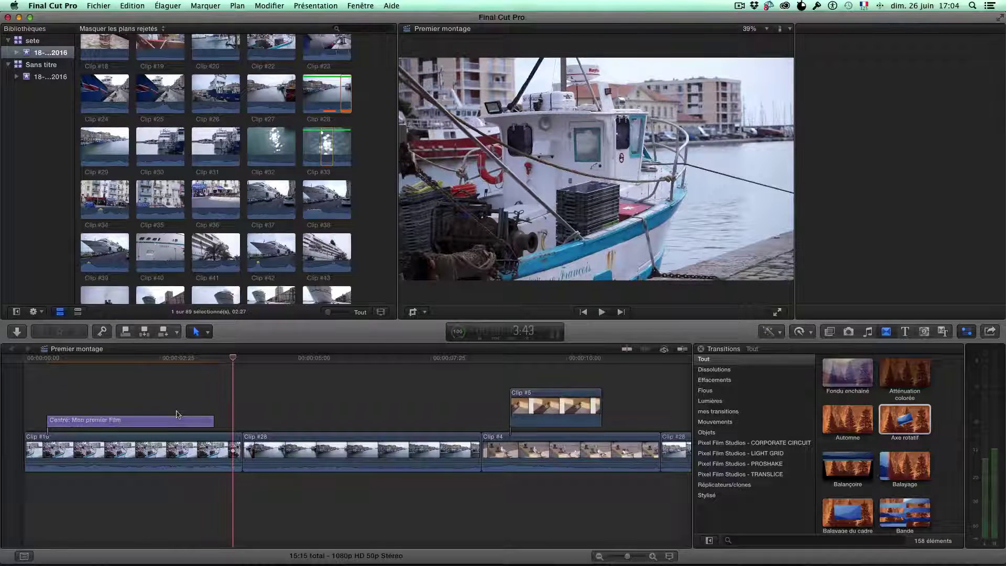
# Step: Play the title from its start and view its published Build In and Build Out parameters
pyautogui.click(45, 362)
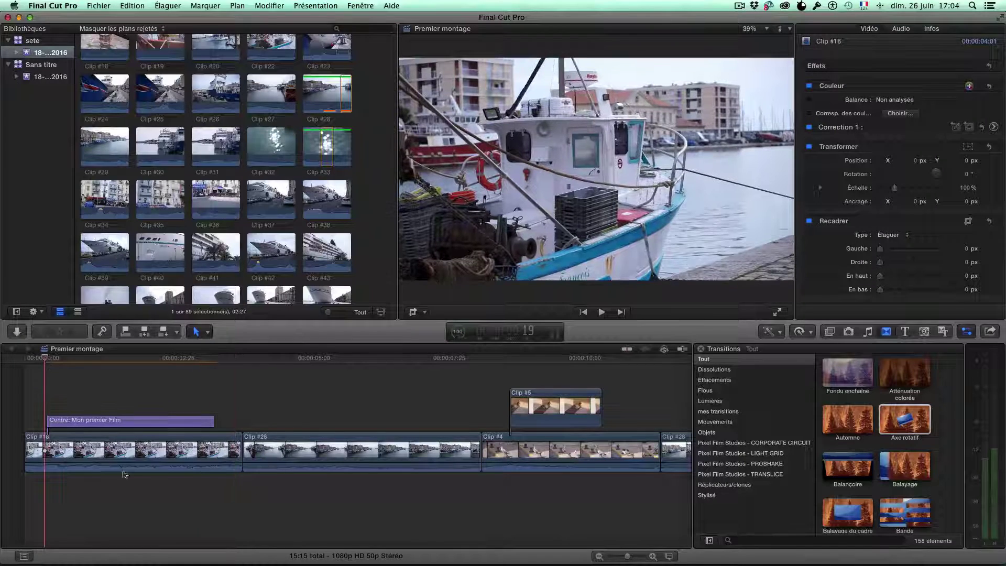
pyautogui.press('space')
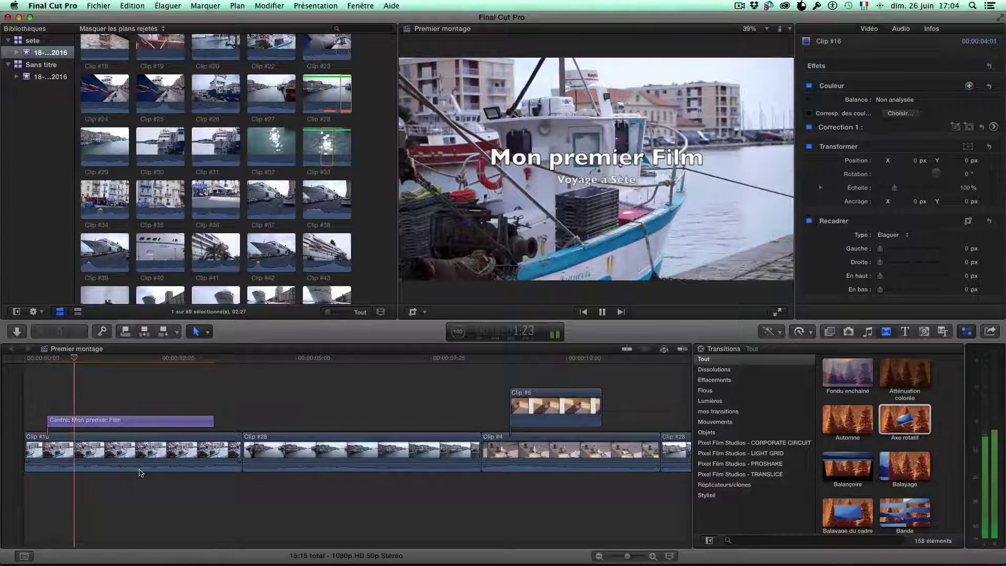
pyautogui.press('space')
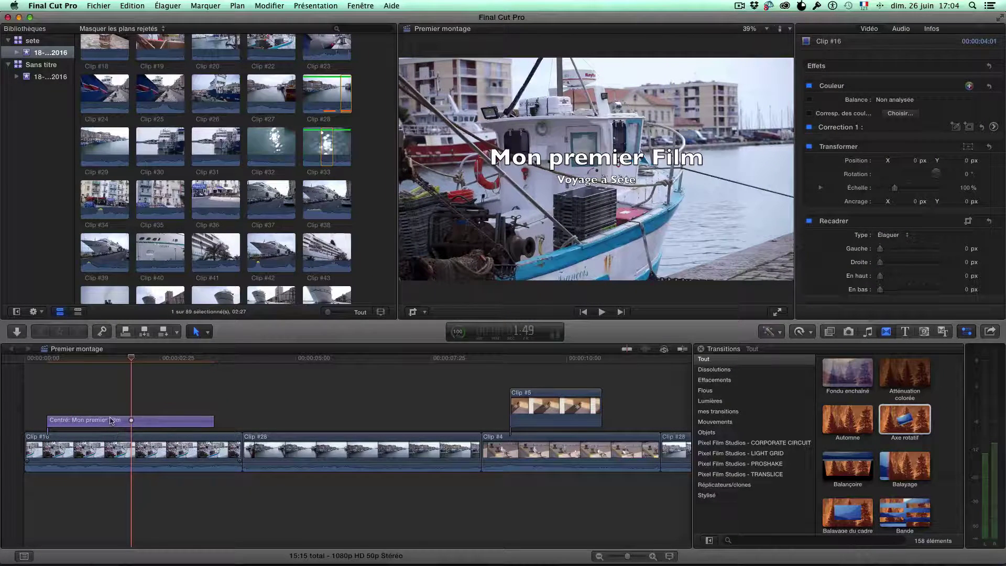
pyautogui.click(111, 420)
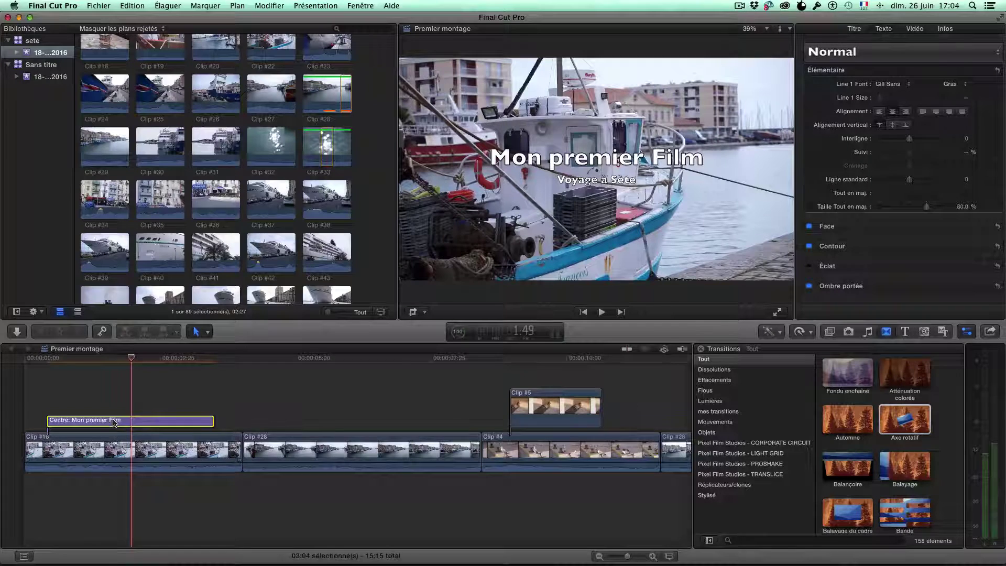
pyautogui.click(851, 29)
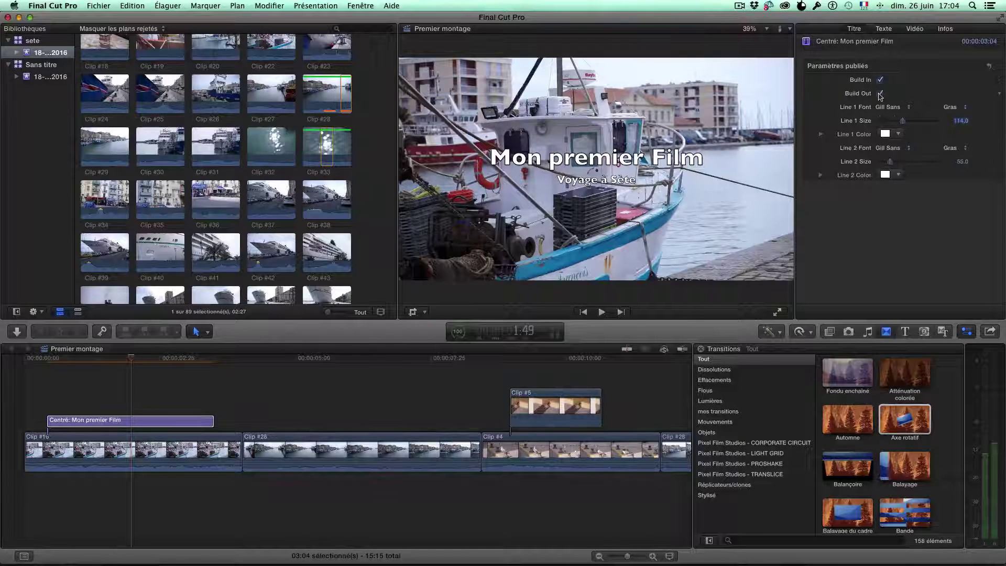
pyautogui.click(178, 425)
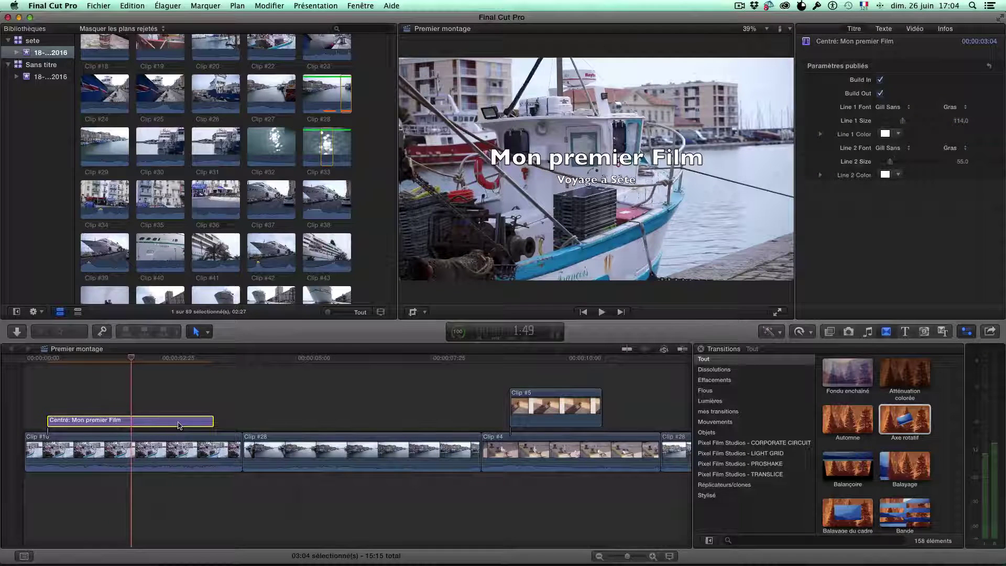
# Step: Set the face colour of the "Mon premier Film" line to golden yellow in the title's text settings
pyautogui.click(885, 29)
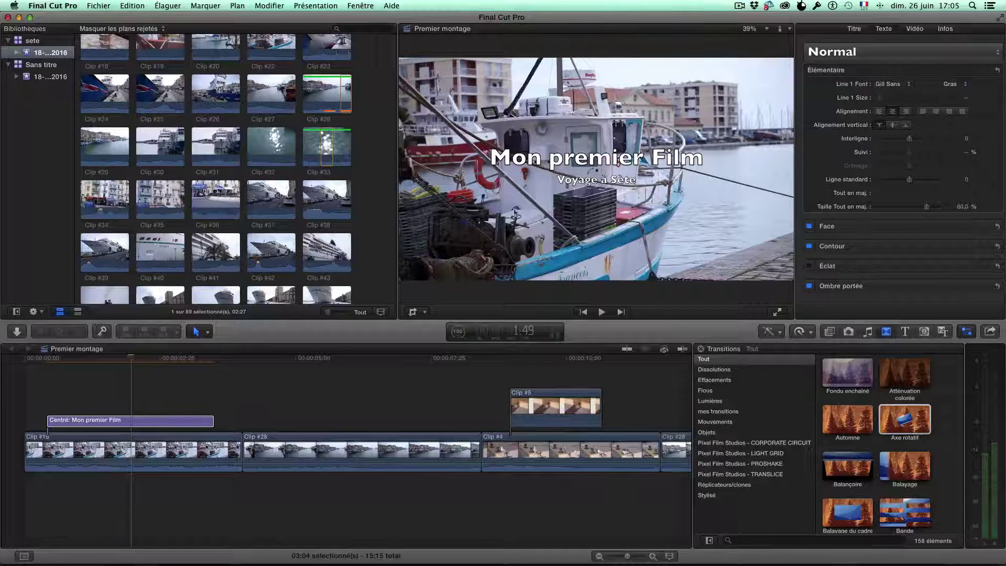
pyautogui.click(610, 161)
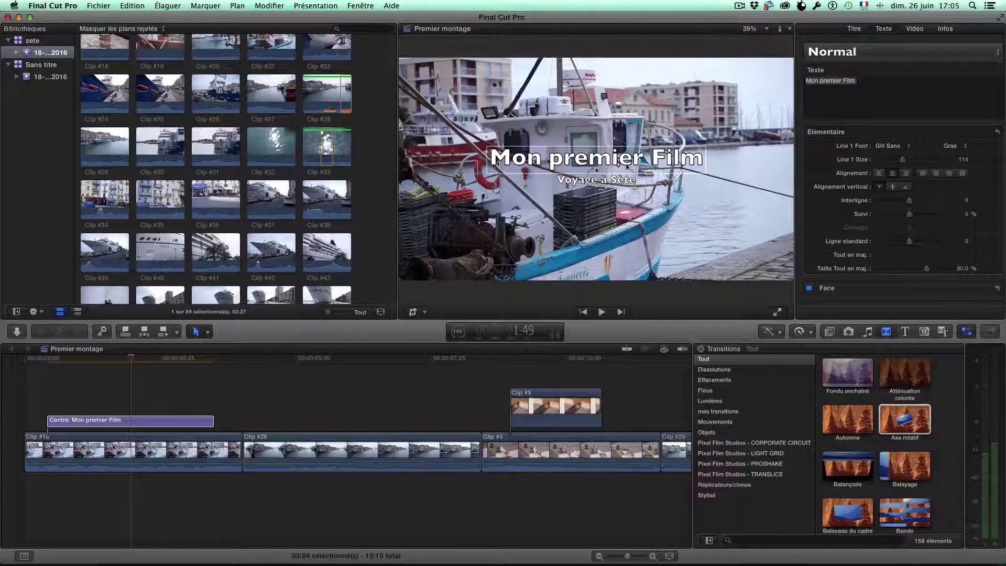
pyautogui.scroll(-3, 931, 247)
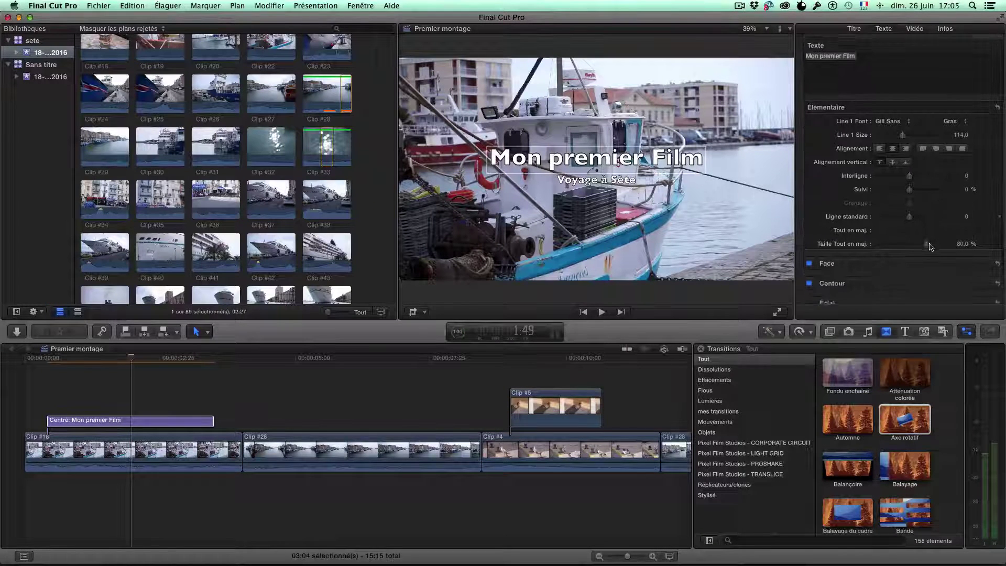
pyautogui.scroll(-3, 931, 247)
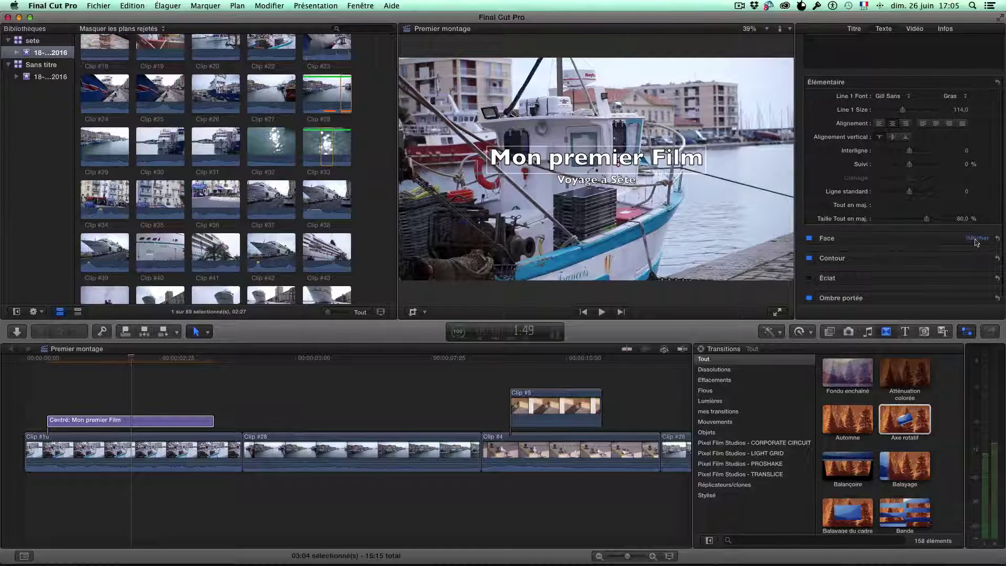
pyautogui.click(977, 240)
pyautogui.click(898, 266)
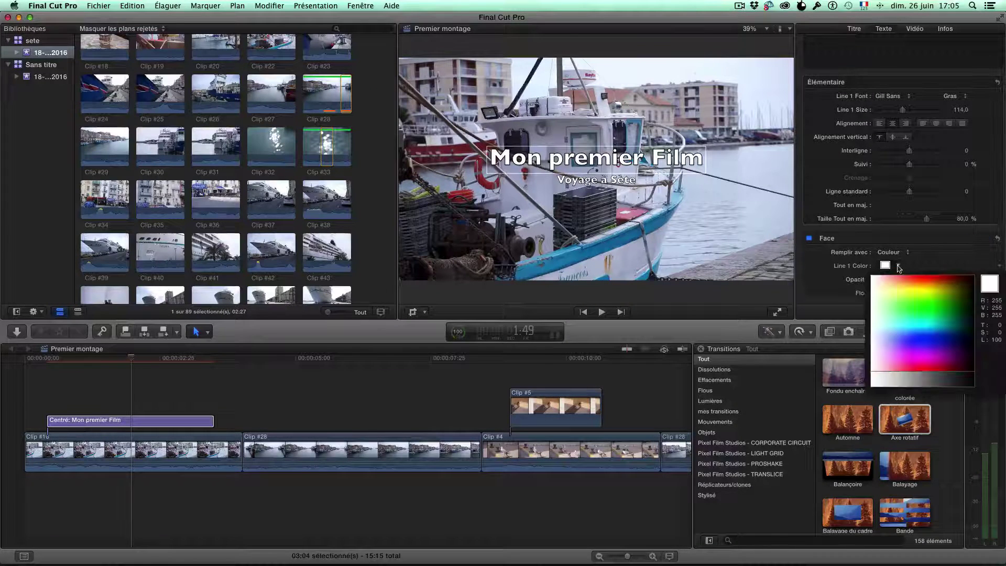
pyautogui.click(923, 287)
# Step: Set the outline of the "Mon premier Film" line to red with a blur of 0.78 and a width of 7
pyautogui.scroll(-1, 913, 280)
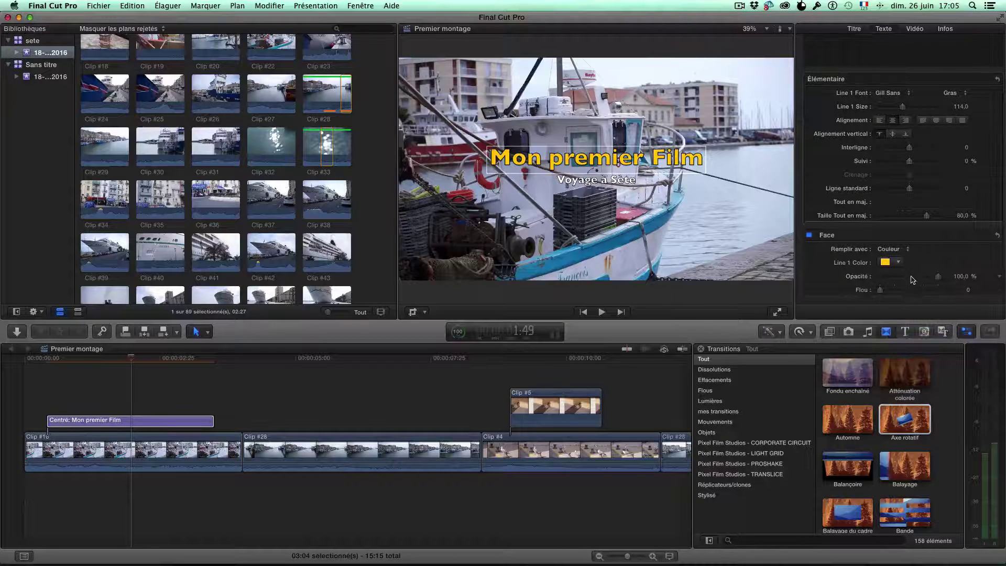
pyautogui.scroll(-3, 913, 280)
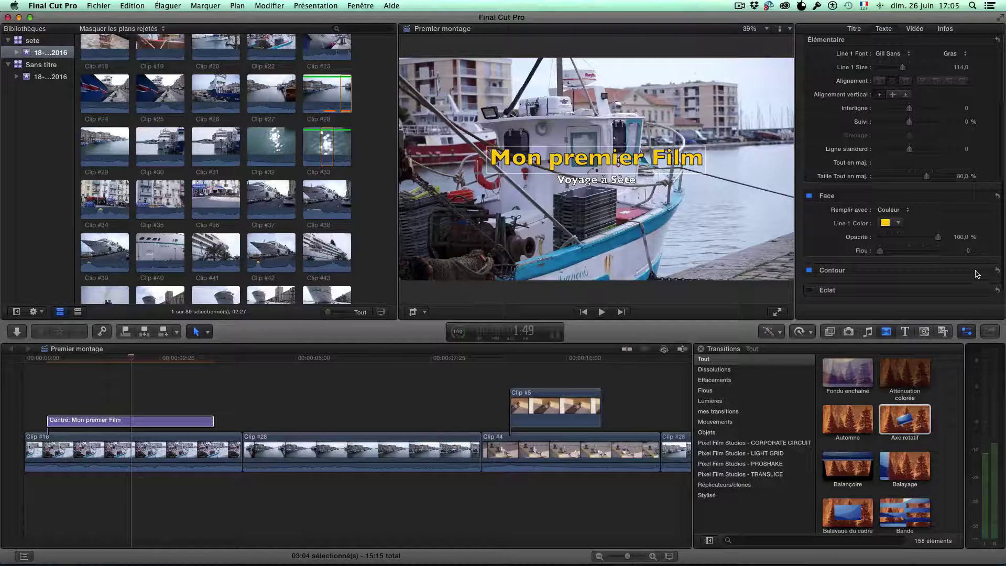
pyautogui.moveTo(923, 274)
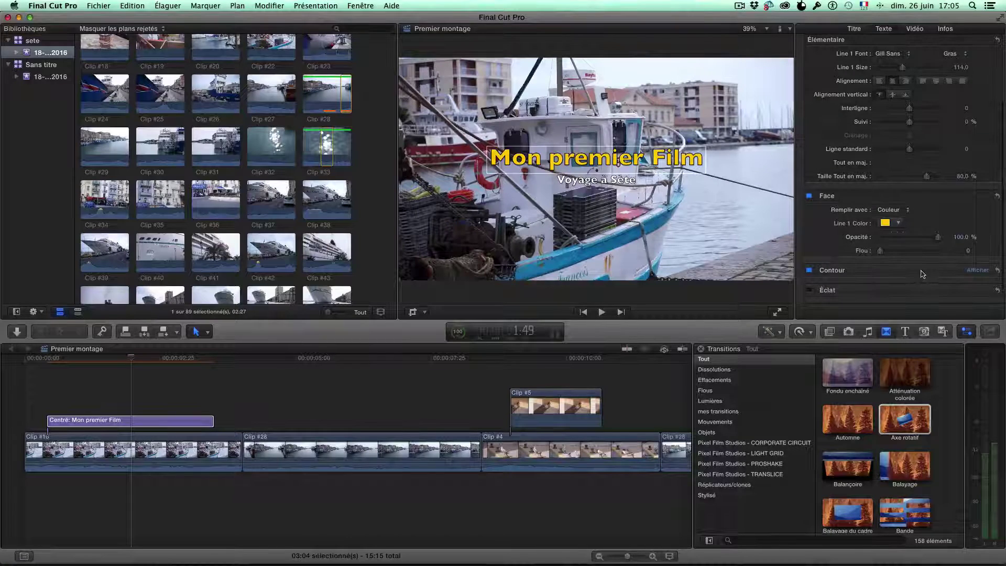
pyautogui.click(977, 271)
pyautogui.scroll(-4, 922, 270)
pyautogui.scroll(-1, 921, 270)
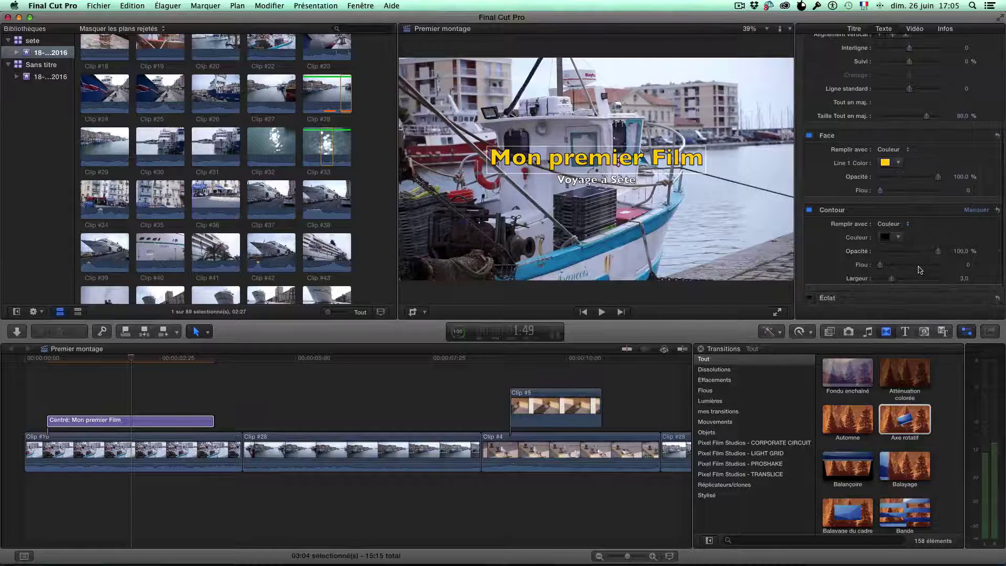
pyautogui.click(898, 237)
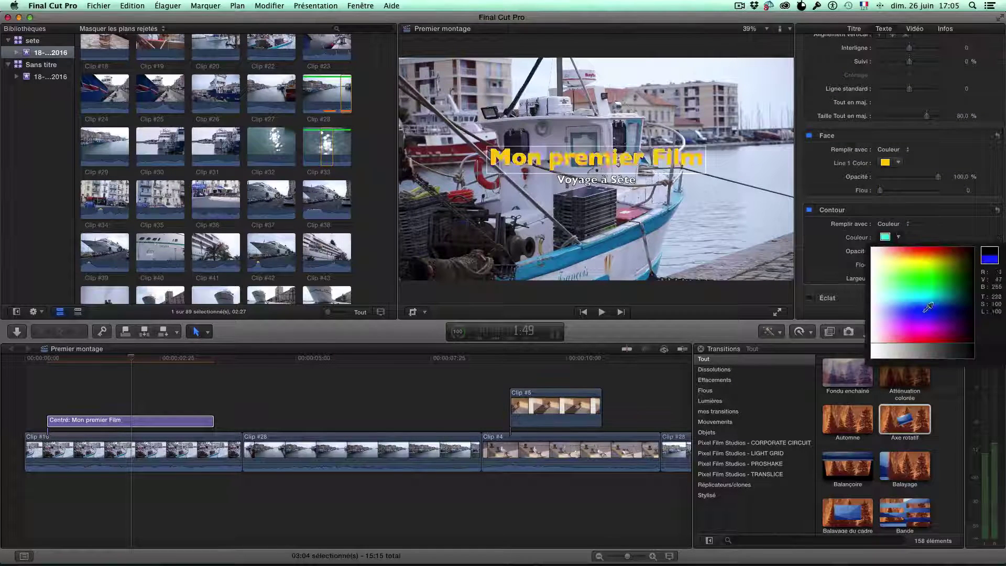
pyautogui.click(930, 342)
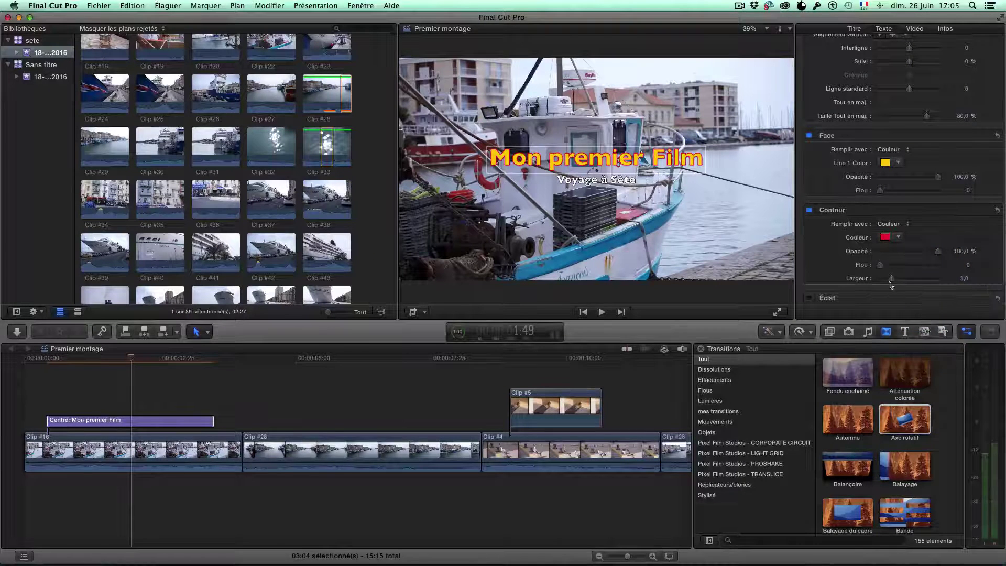
pyautogui.moveTo(882, 268); pyautogui.dragTo(913, 280)
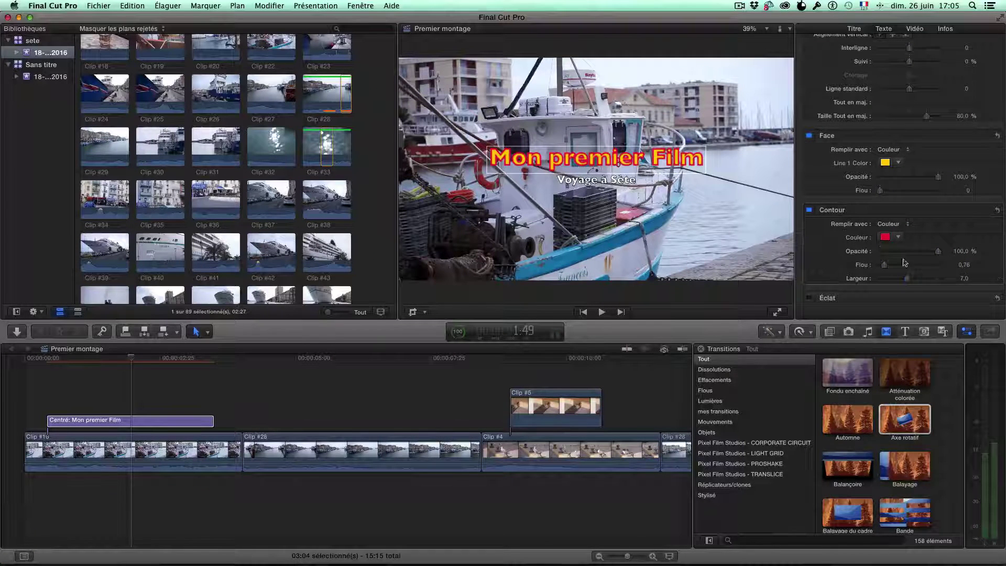
# Step: Turn off the outline of the "Mon premier Film" line and set its face colour to white
pyautogui.scroll(-2, 890, 264)
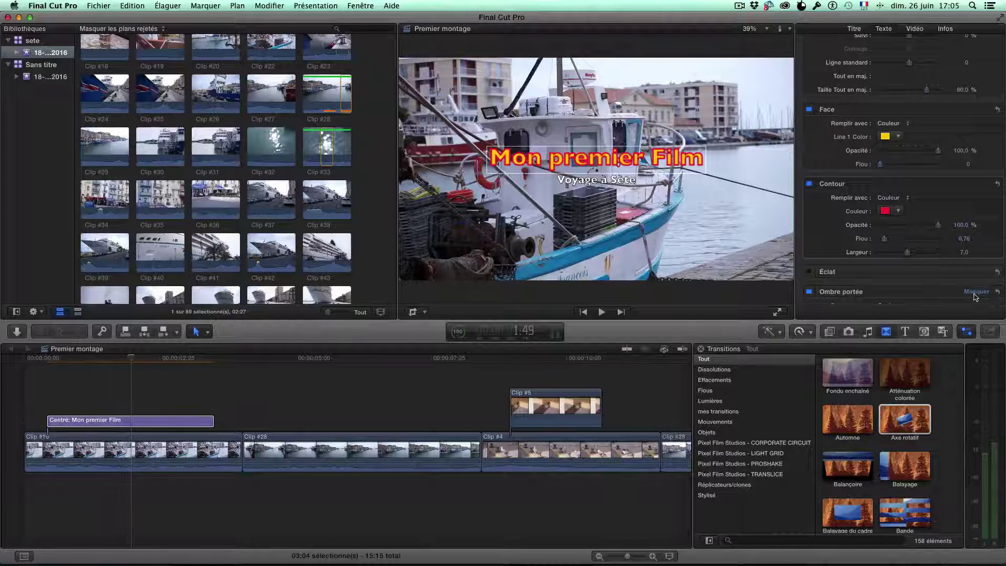
pyautogui.click(809, 183)
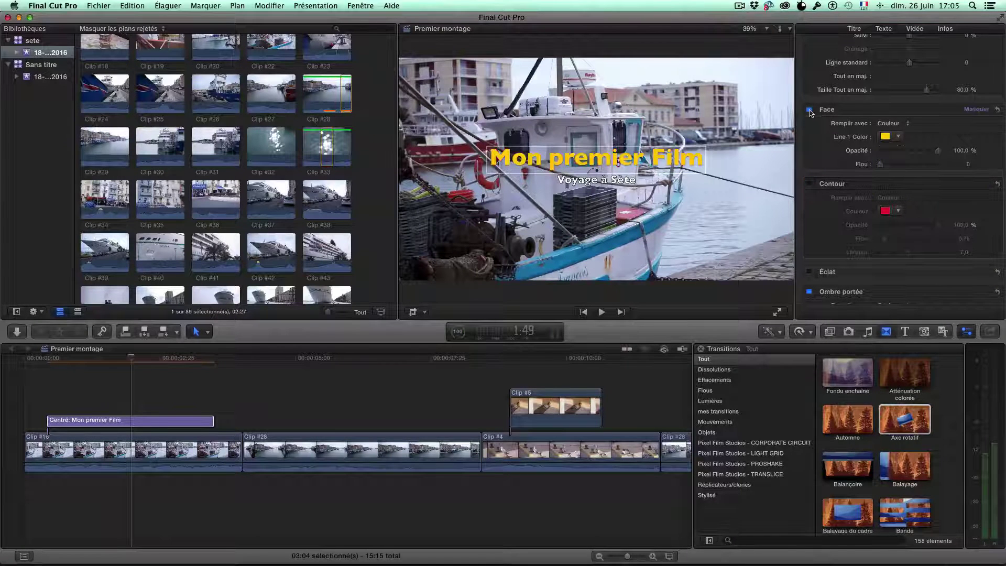
pyautogui.click(809, 110)
pyautogui.click(809, 109)
pyautogui.click(898, 137)
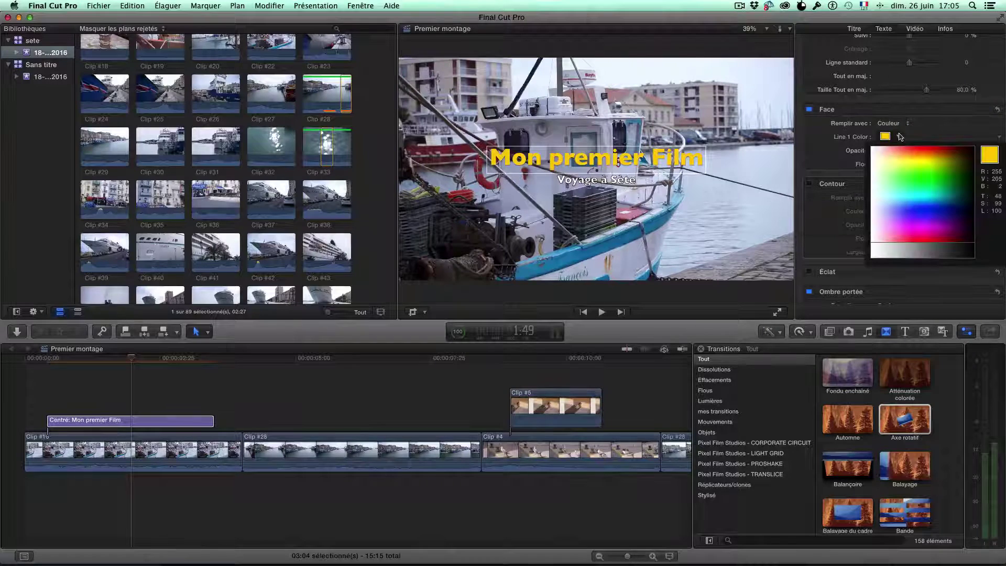
pyautogui.click(873, 151)
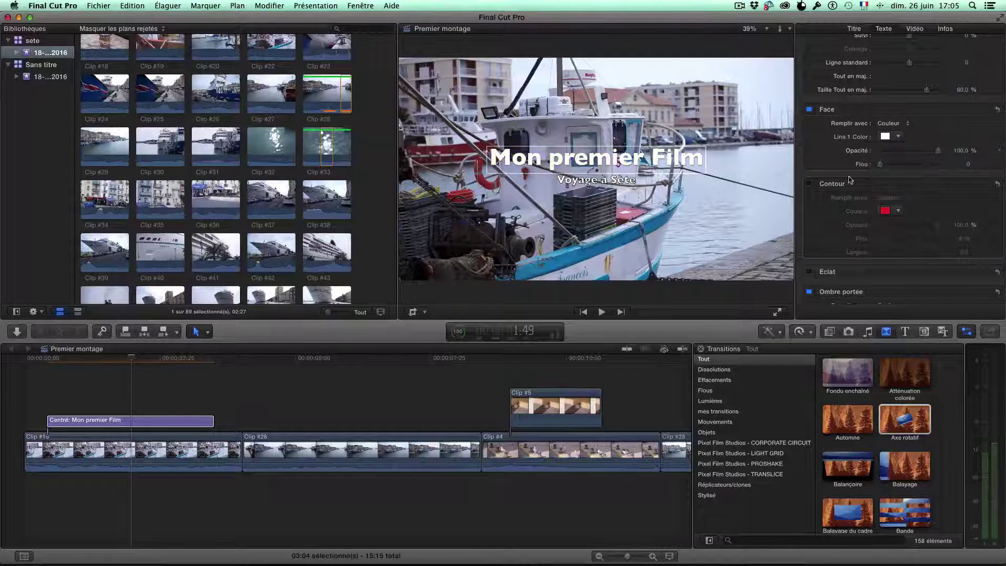
# Step: Set the drop shadow of the "Mon premier Film" line to 63.09% opacity, 3.83 blur, distance 11 and angle -151°
pyautogui.scroll(-5, 888, 251)
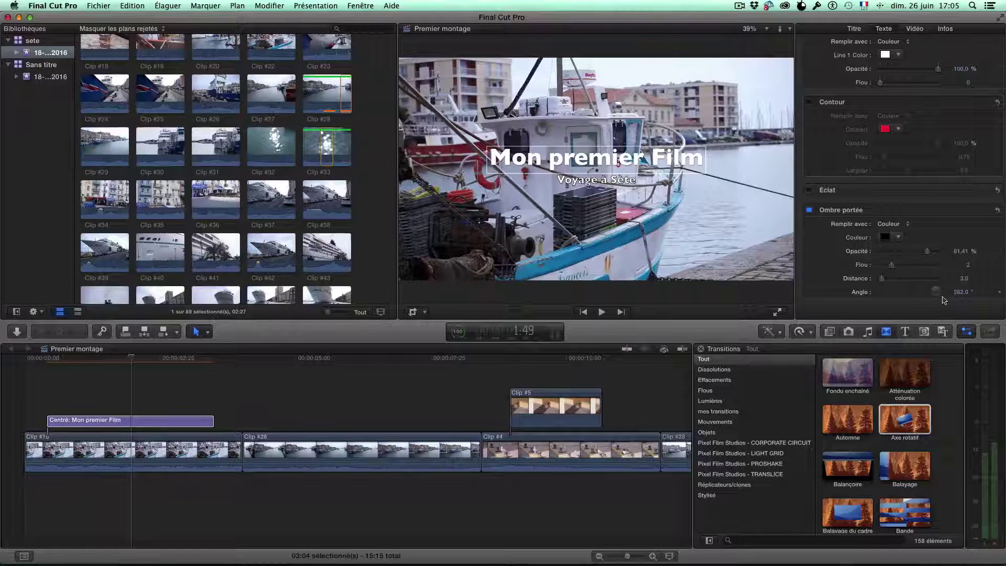
pyautogui.moveTo(938, 290); pyautogui.dragTo(936, 293)
pyautogui.moveTo(928, 253); pyautogui.dragTo(959, 256)
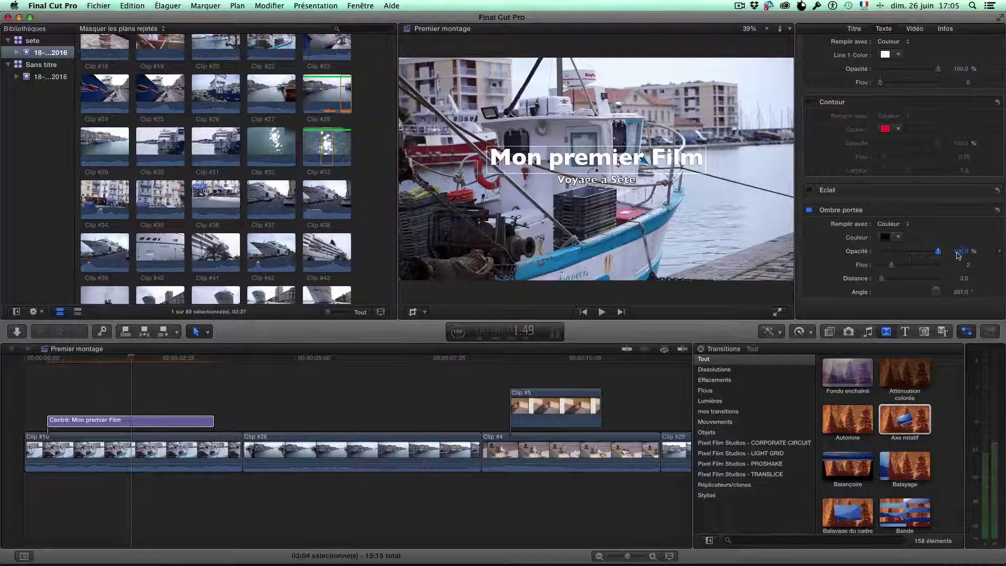
pyautogui.moveTo(892, 266); pyautogui.dragTo(928, 299)
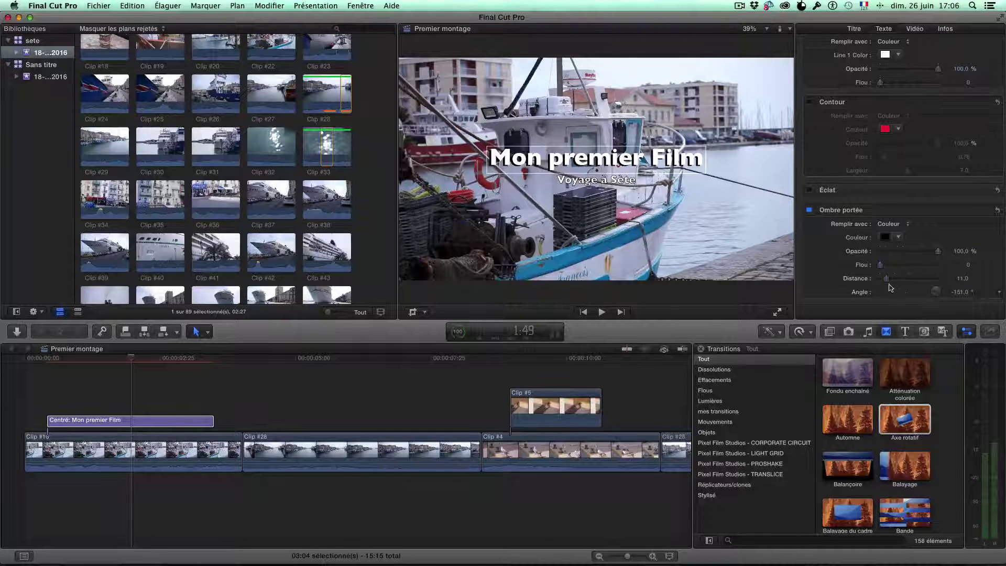
pyautogui.moveTo(887, 282); pyautogui.dragTo(904, 269)
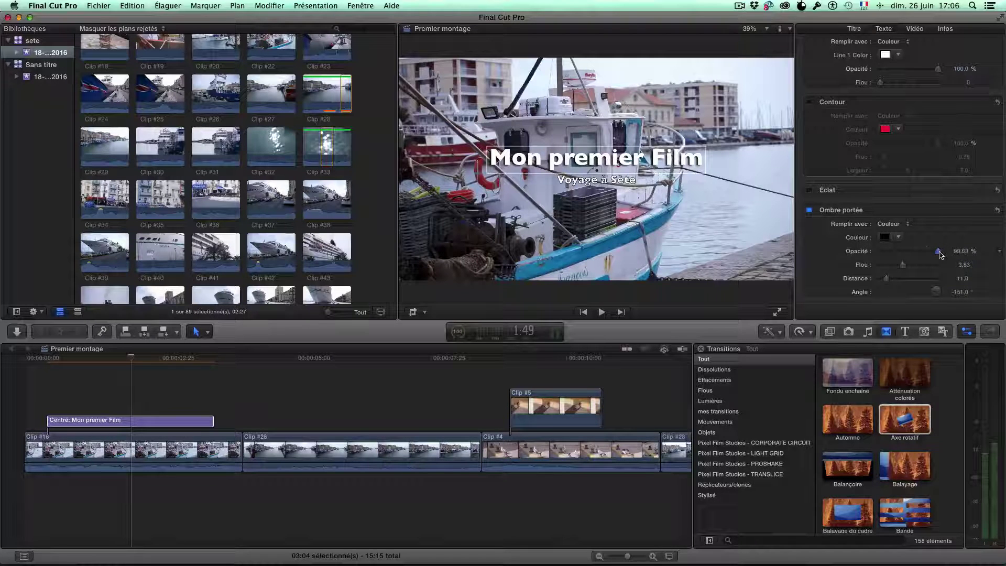
pyautogui.moveTo(938, 251); pyautogui.dragTo(917, 253)
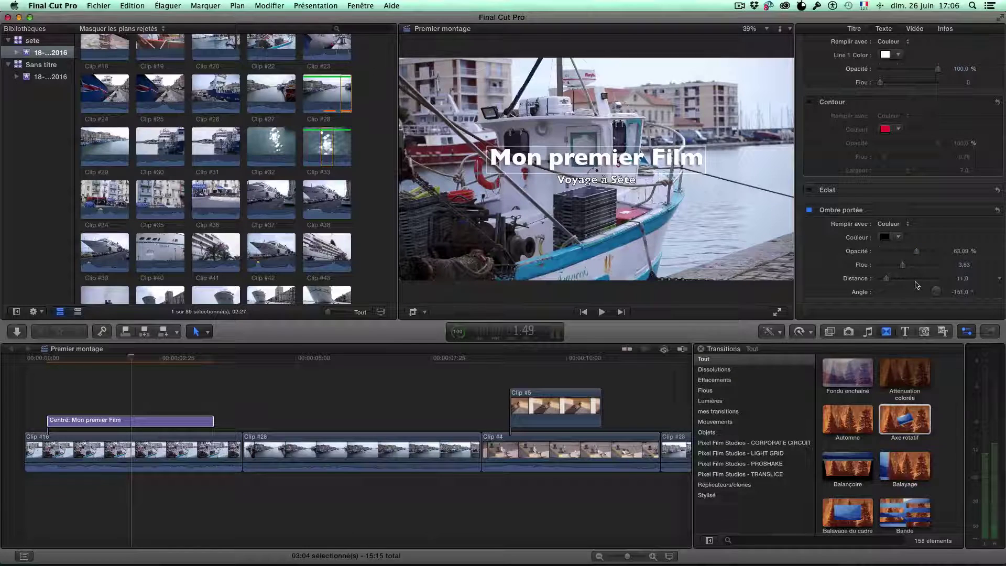
pyautogui.scroll(-1, 916, 285)
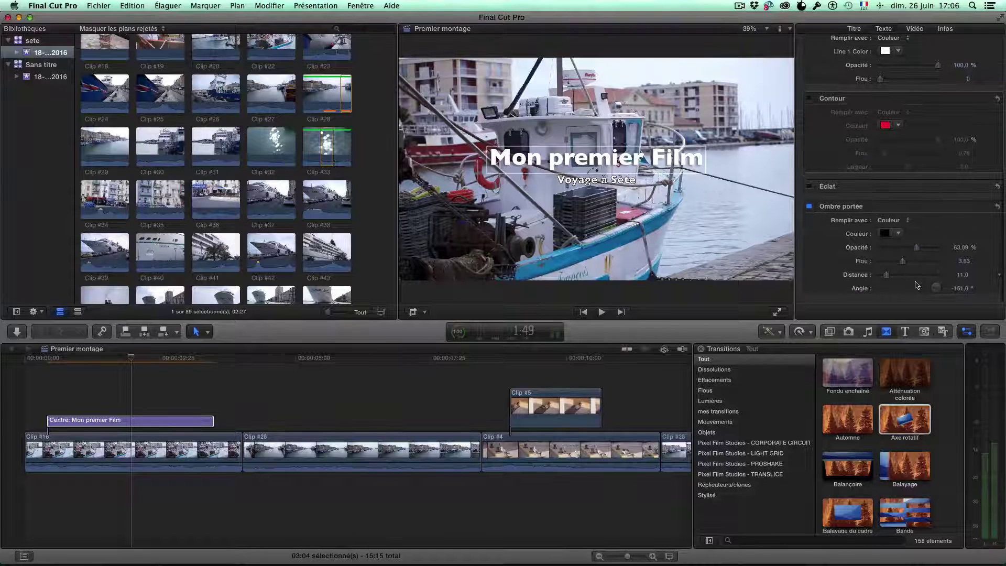
pyautogui.scroll(1, 917, 285)
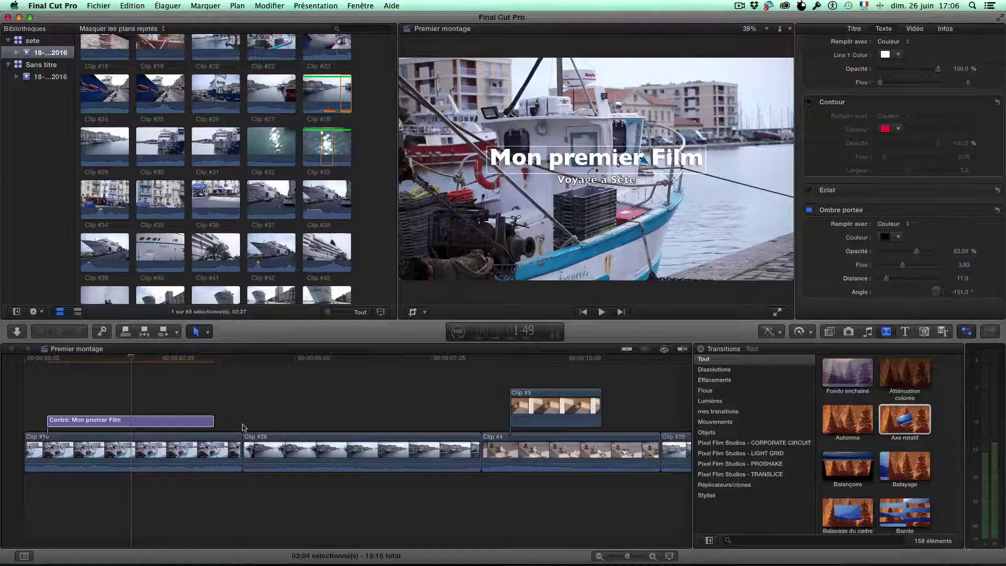
pyautogui.click(43, 360)
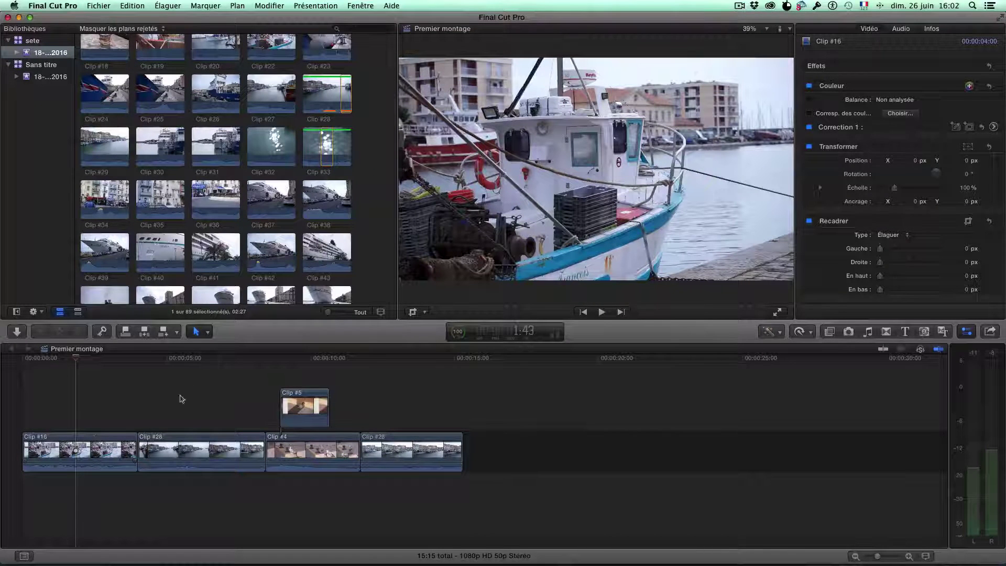
# Step: Enable timeline snapping and align the playhead exactly to the cut between Clip #16 and Clip #28
pyautogui.moveTo(148, 360); pyautogui.dragTo(138, 358)
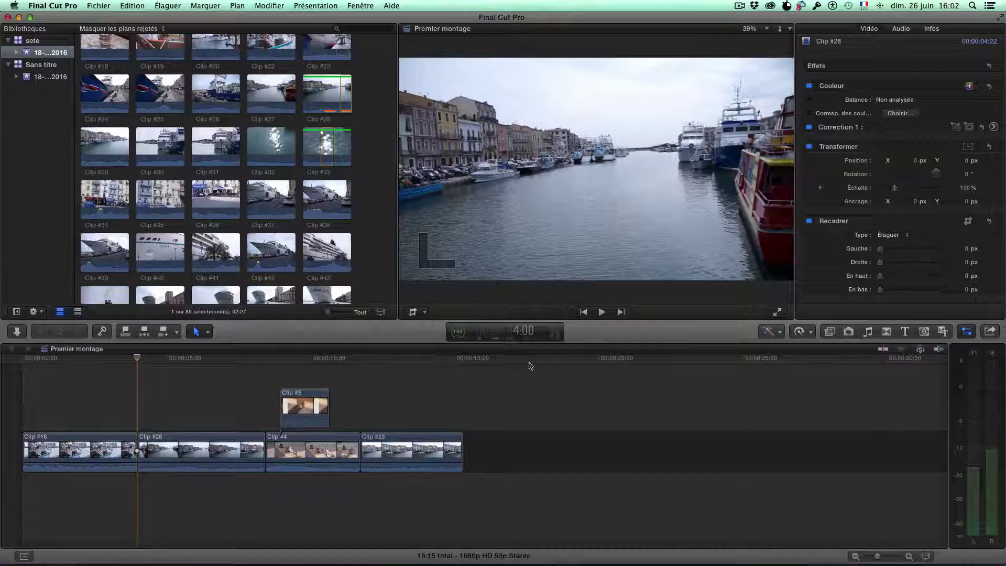
pyautogui.moveTo(138, 361)
pyautogui.mouseDown()
pyautogui.moveTo(167, 360)
pyautogui.moveTo(127, 359)
pyautogui.moveTo(145, 362)
pyautogui.mouseUp()
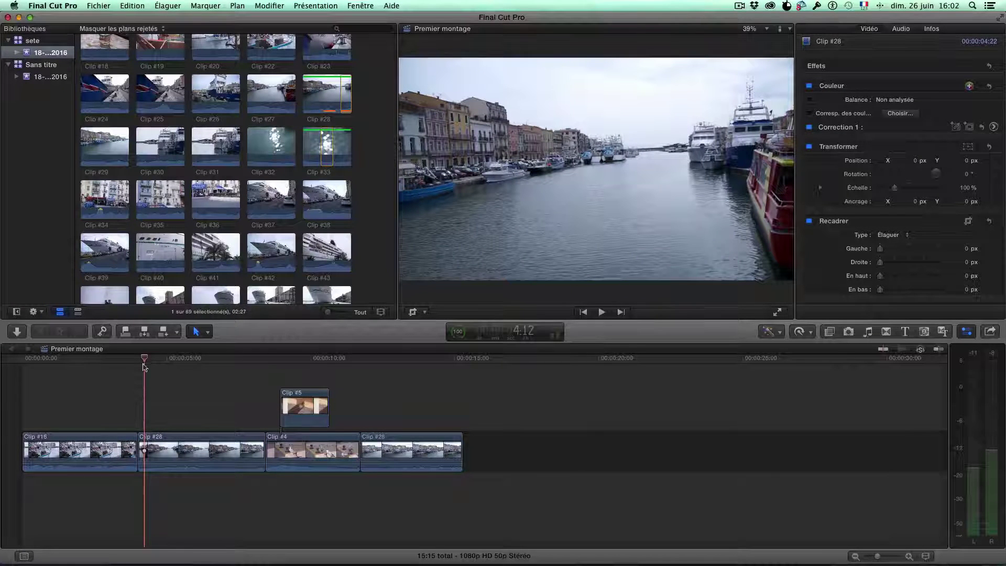
pyautogui.moveTo(145, 360)
pyautogui.mouseDown()
pyautogui.moveTo(130, 361)
pyautogui.moveTo(139, 364)
pyautogui.mouseUp()
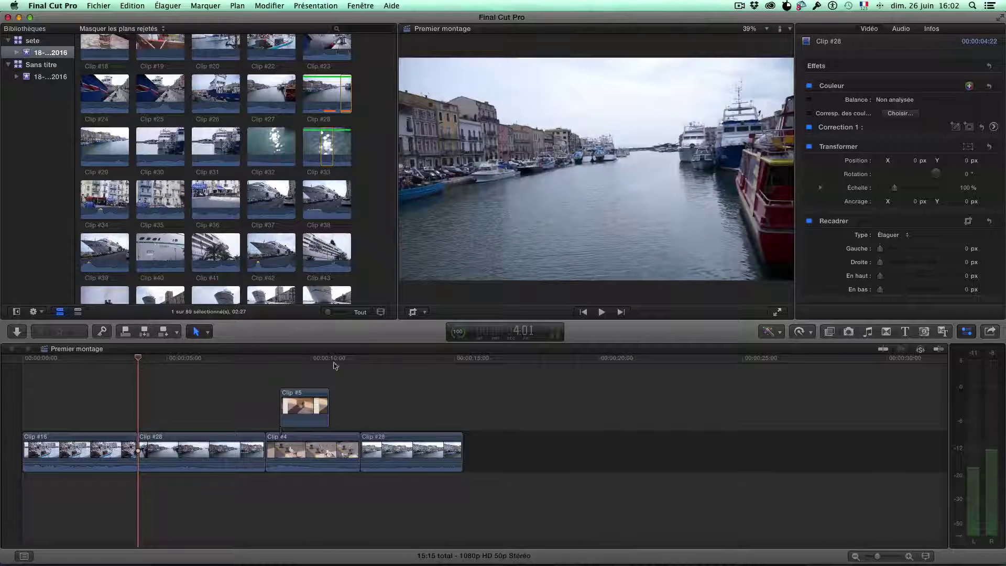
pyautogui.click(939, 349)
pyautogui.moveTo(139, 358); pyautogui.dragTo(138, 359)
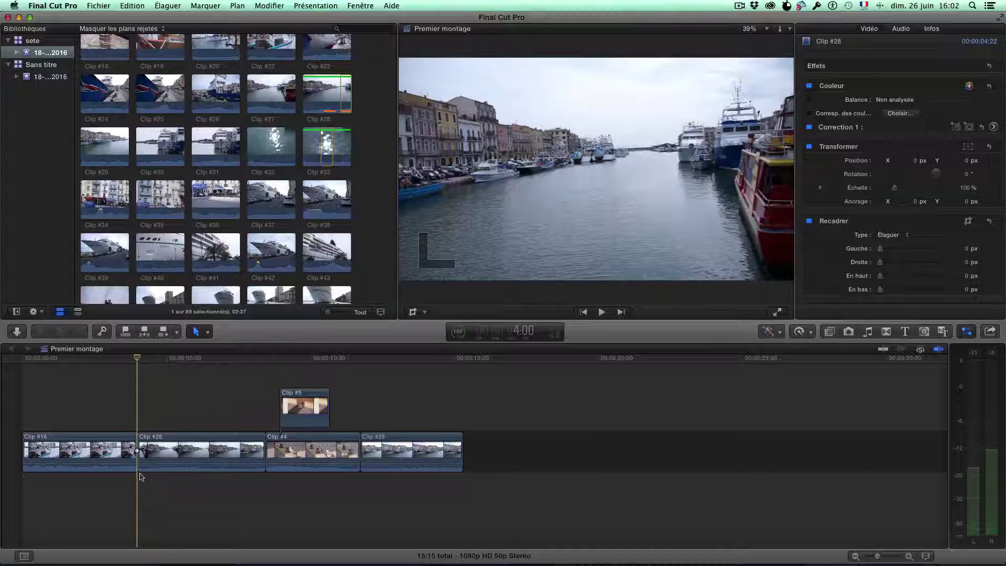
# Step: Add the default Fondu enchaîné transition at the cut between Clip #16 and Clip #28 and play it
pyautogui.press('super+t')
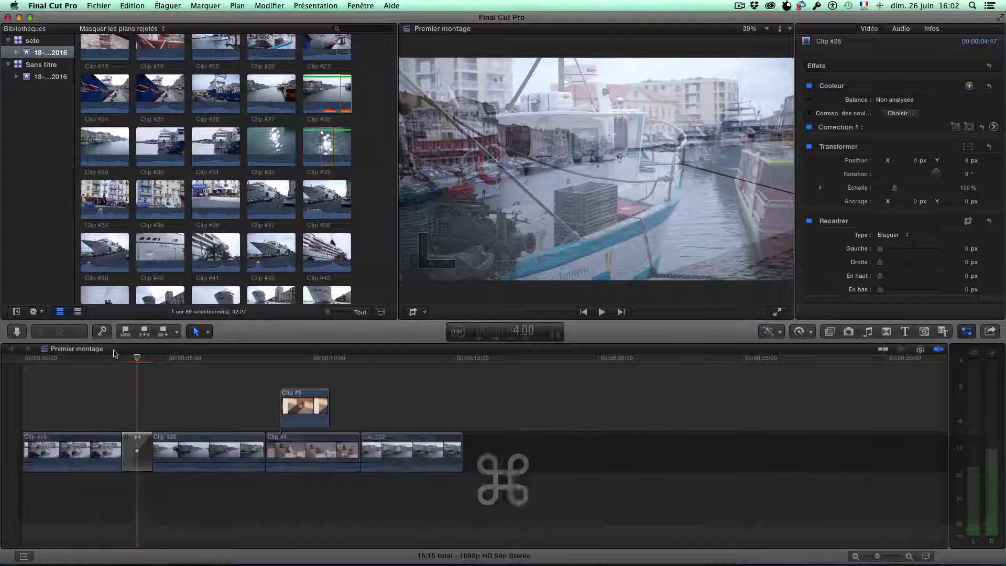
pyautogui.click(120, 360)
pyautogui.press('space')
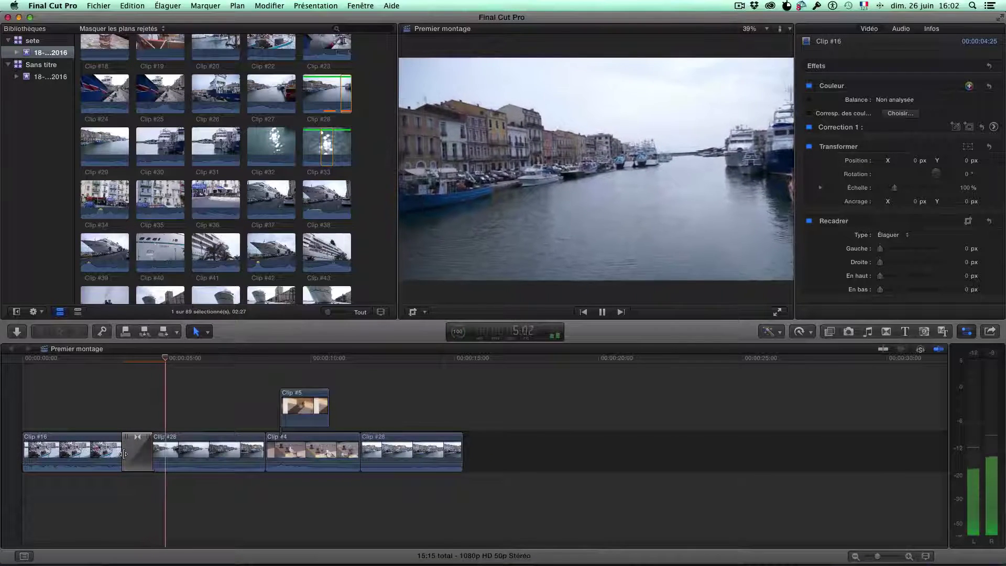
pyautogui.press('space')
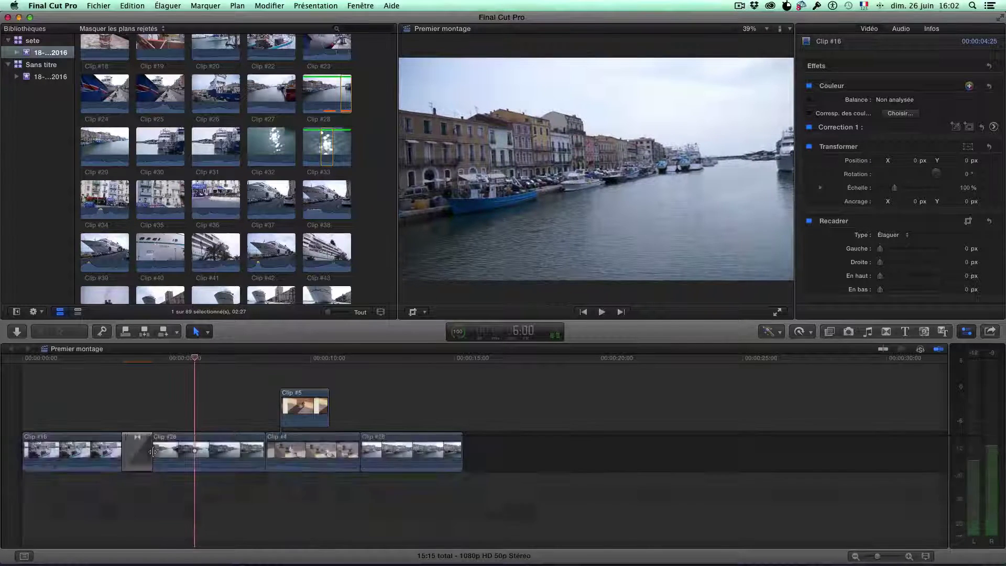
# Step: Lengthen the Fondu enchaîné transition between Clip #16 and Clip #28 to 2:25 and play it from its start
pyautogui.click(149, 453)
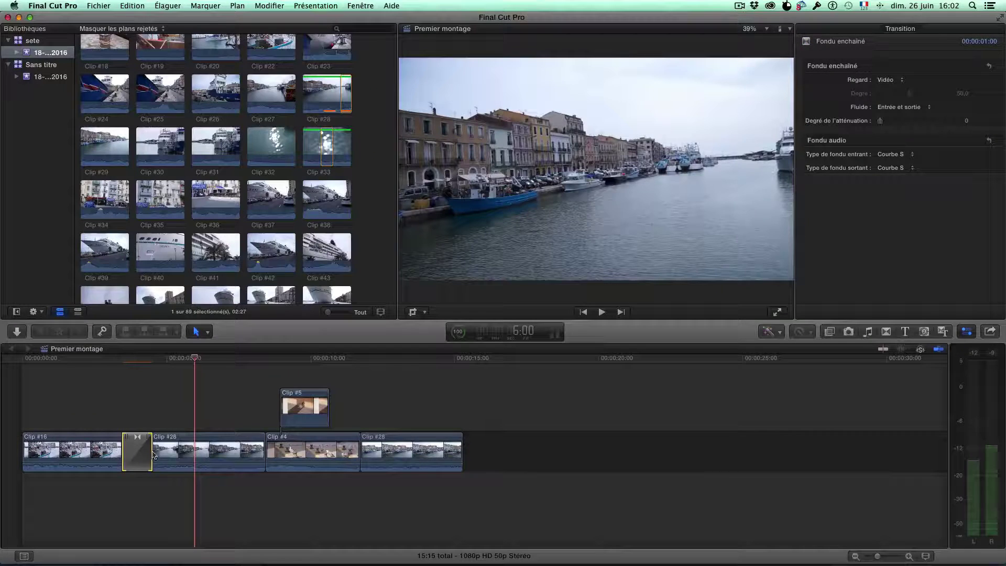
pyautogui.moveTo(150, 453); pyautogui.dragTo(173, 453)
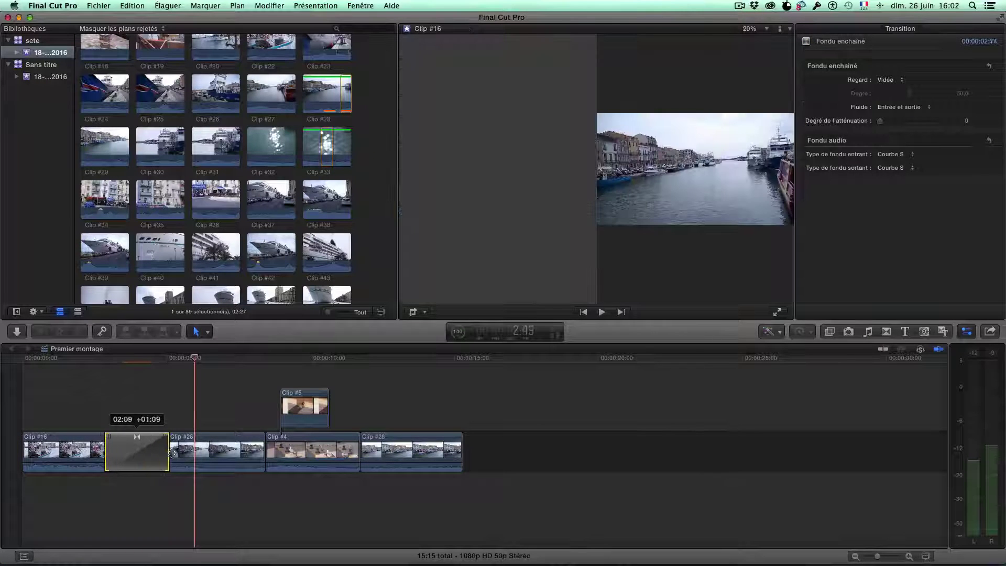
pyautogui.click(100, 363)
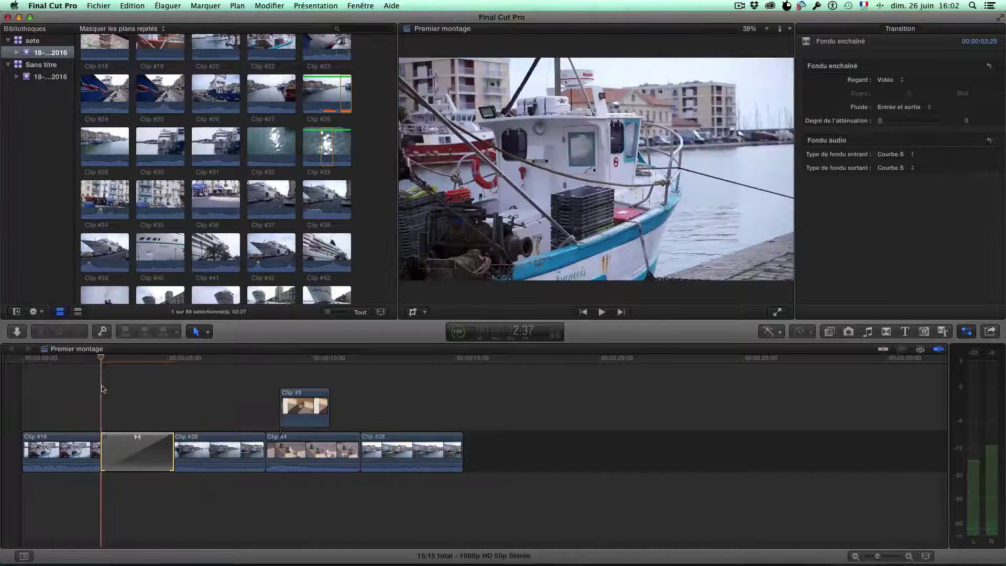
pyautogui.press('space')
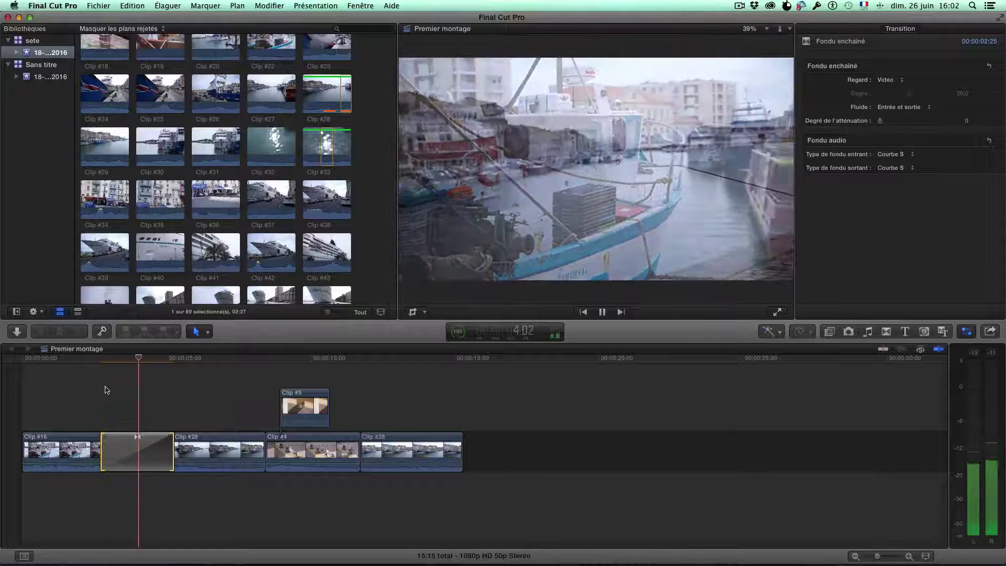
pyautogui.press('space')
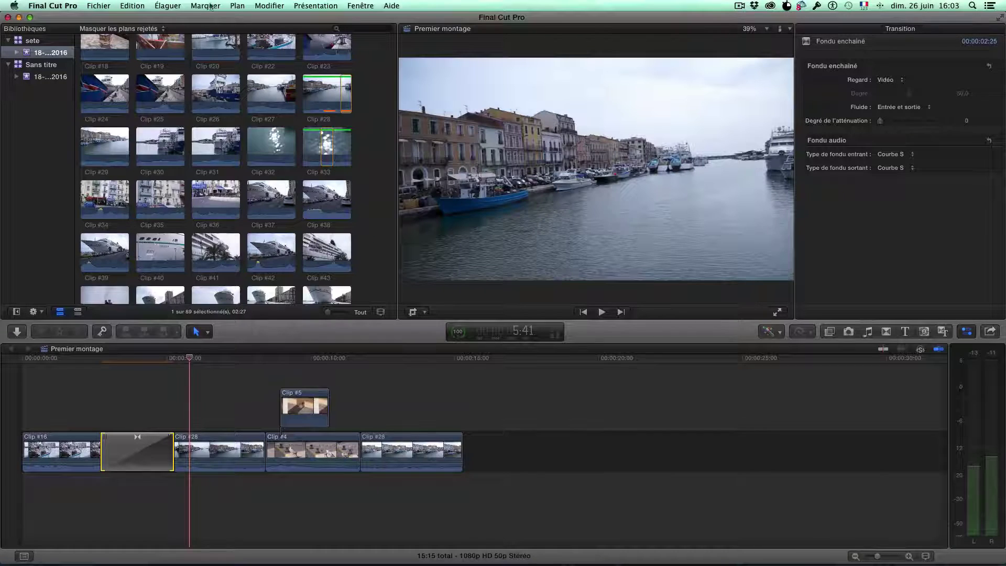
# Step: Render the whole timeline and play the lengthened transition again from its start
pyautogui.click(268, 6)
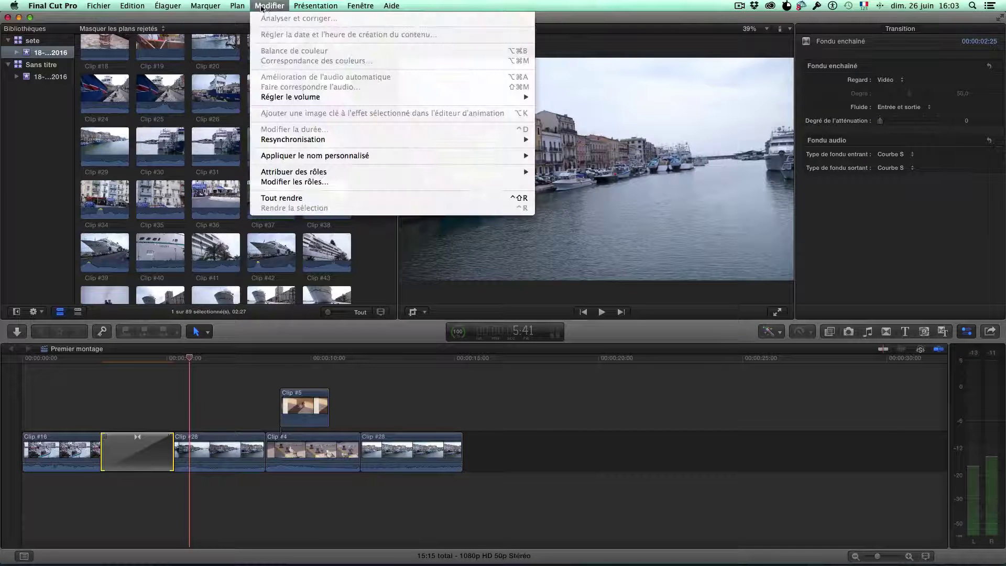
pyautogui.click(286, 198)
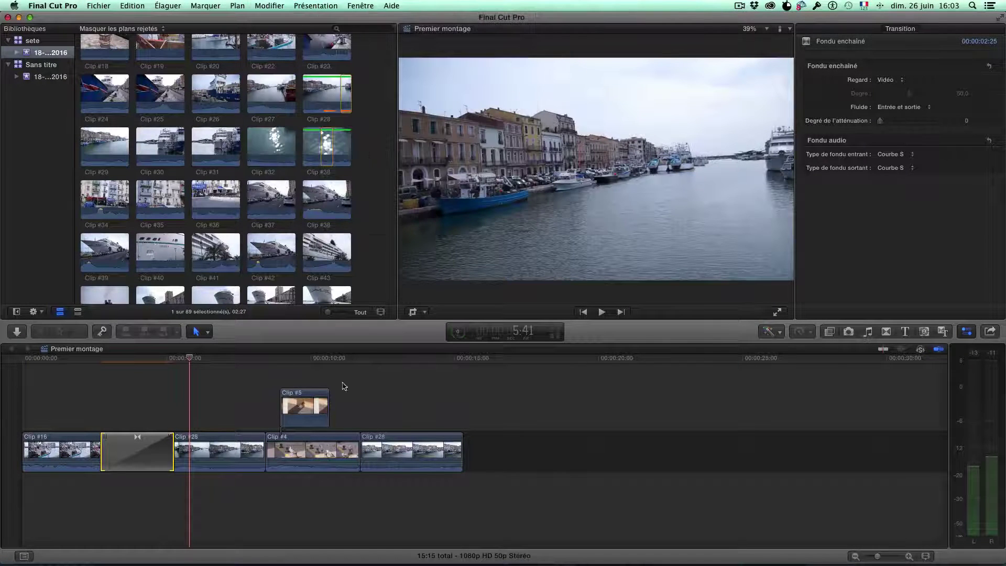
pyautogui.click(257, 7)
pyautogui.click(88, 387)
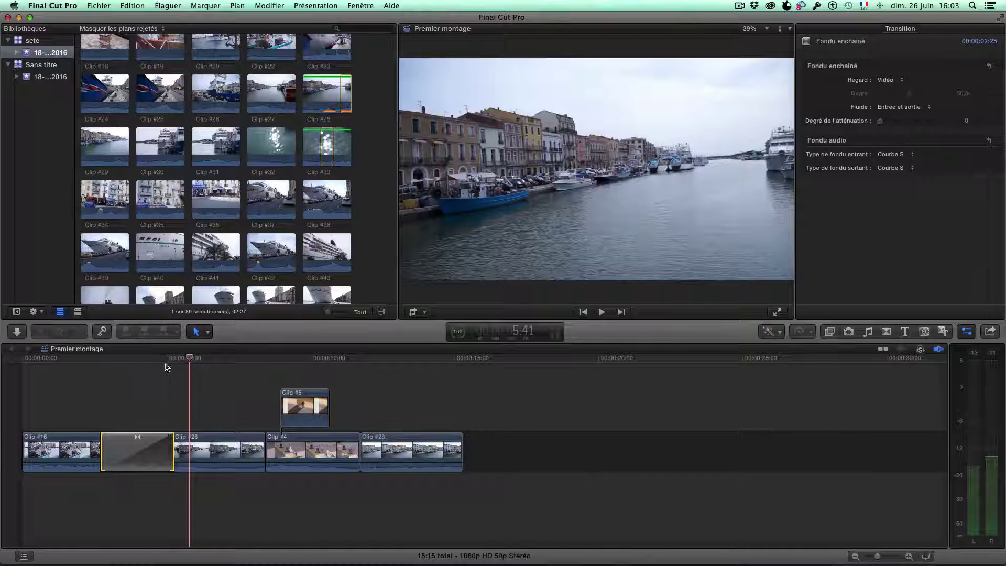
pyautogui.click(103, 361)
pyautogui.press('space')
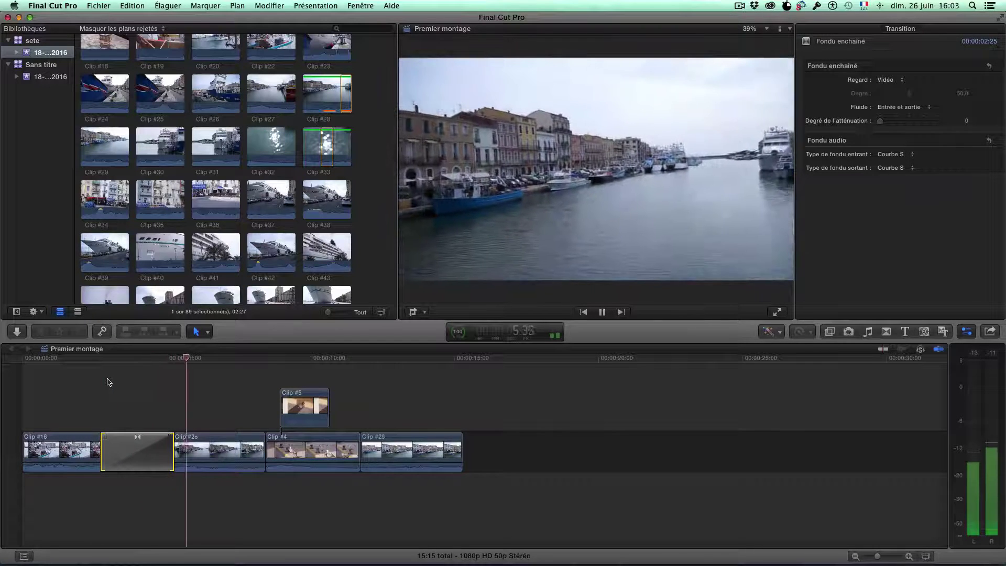
pyautogui.press('space')
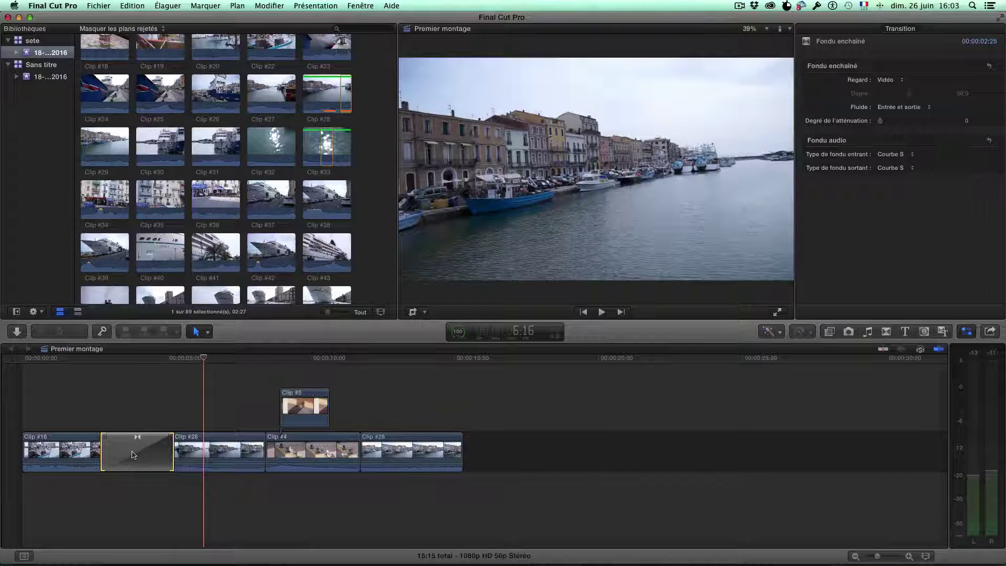
# Step: Delete the Fondu enchaîné transition between Clip #16 and Clip #28
pyautogui.press('Up')
pyautogui.press('Up')
pyautogui.click(141, 453)
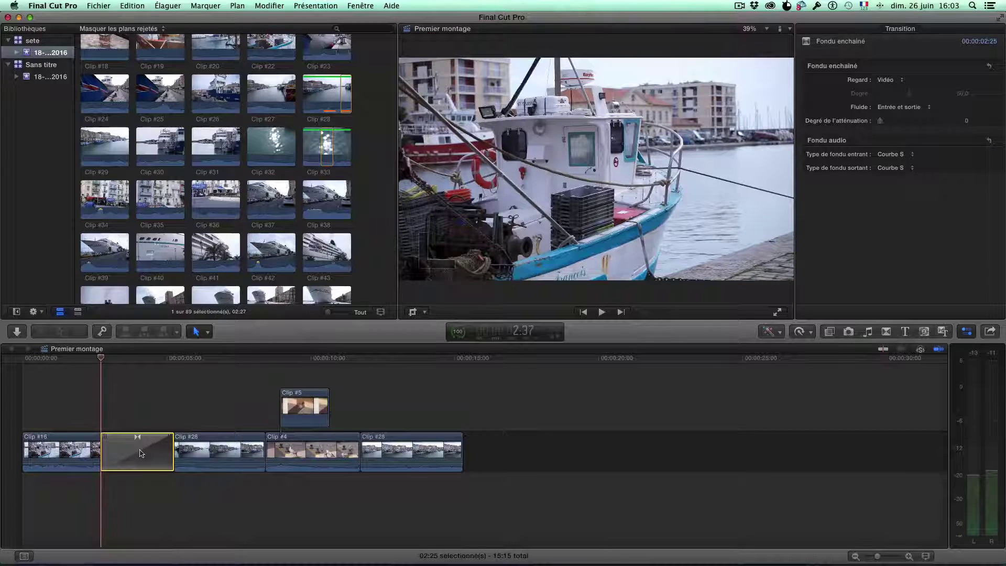
pyautogui.press('Delete')
# Step: Apply the default transition to both ends of Clip #16, and undo it
pyautogui.click(125, 412)
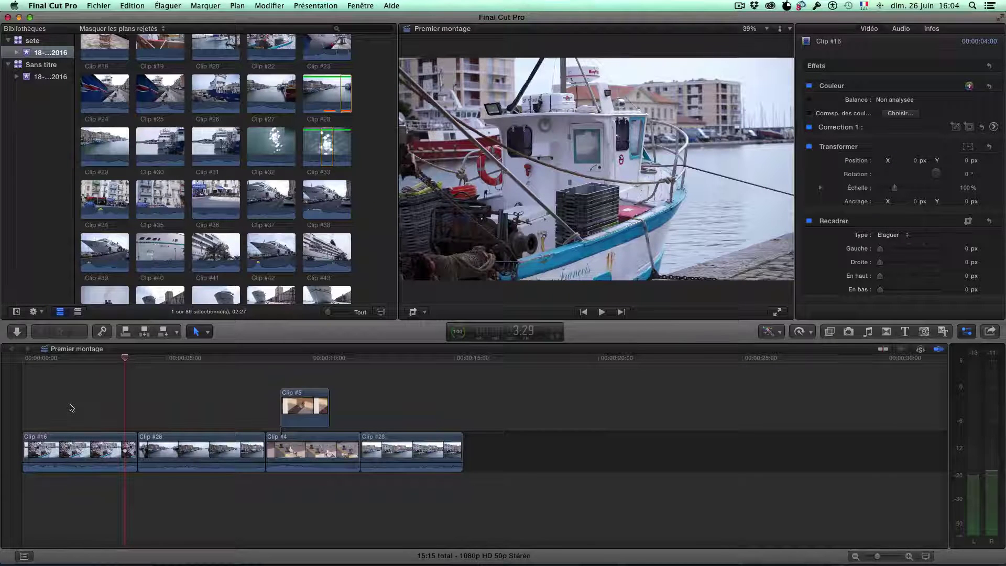
pyautogui.press('super+t')
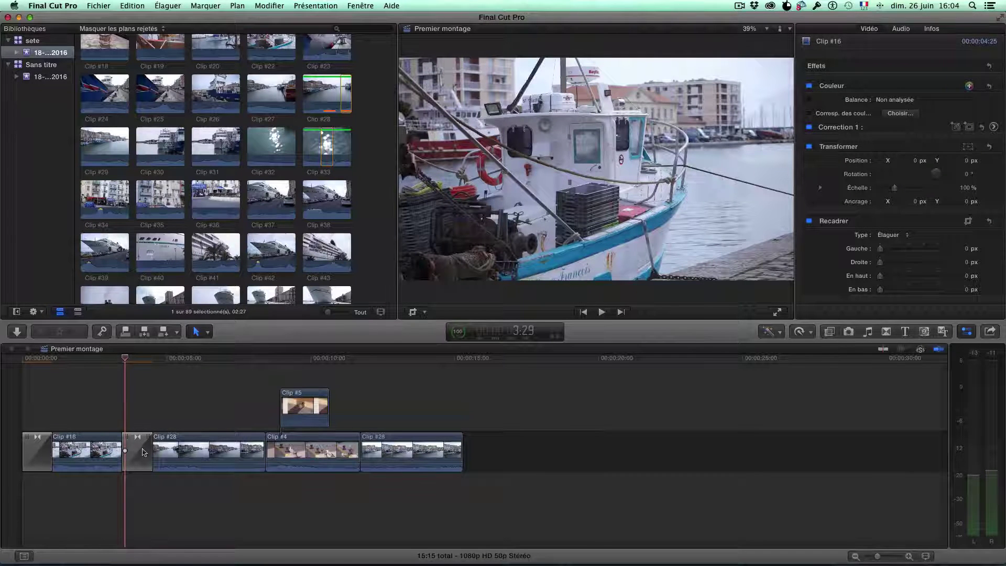
pyautogui.press('super+z')
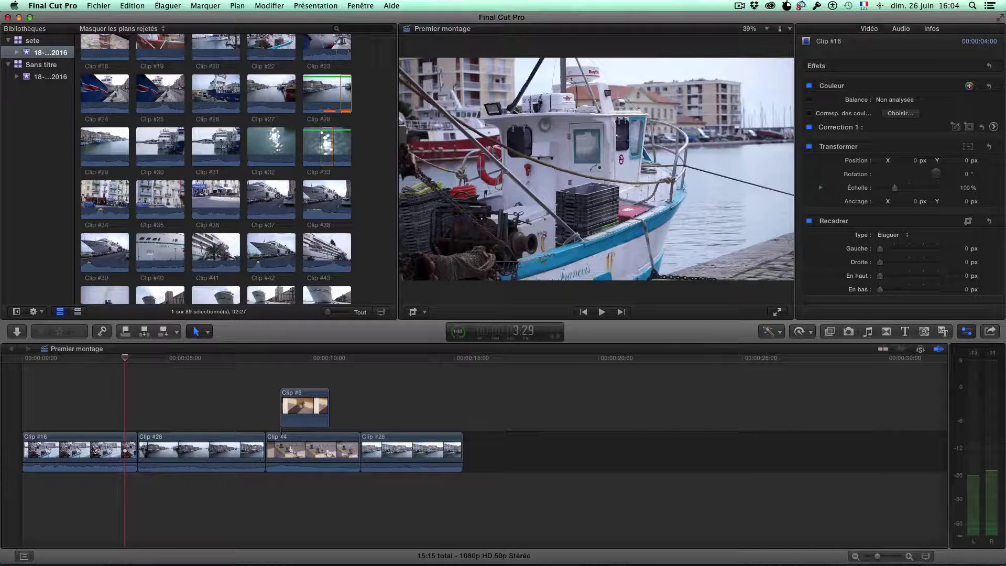
# Step: Apply the default transition to both ends of the first Clip #28, after Clip #16
pyautogui.click(187, 362)
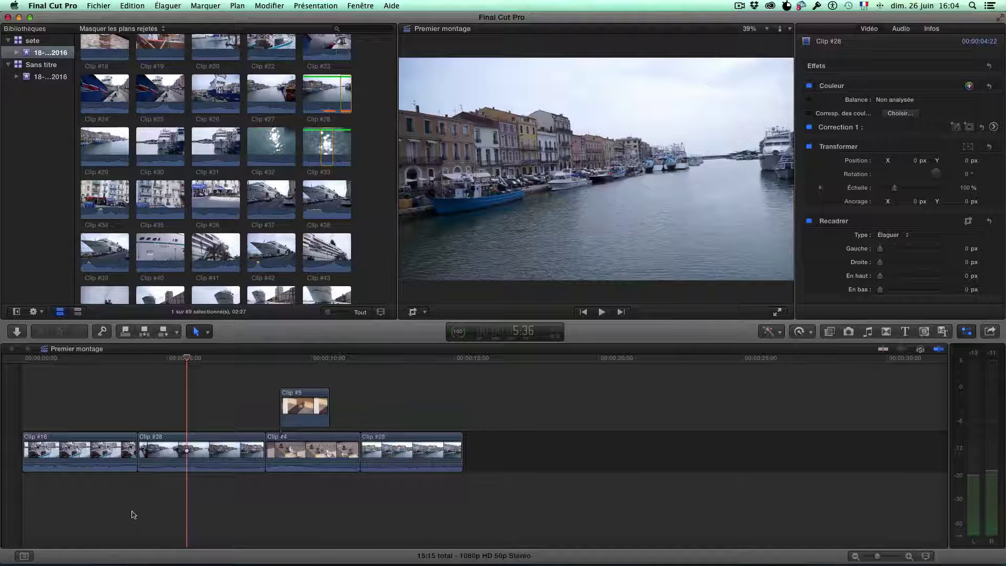
pyautogui.press('super+t')
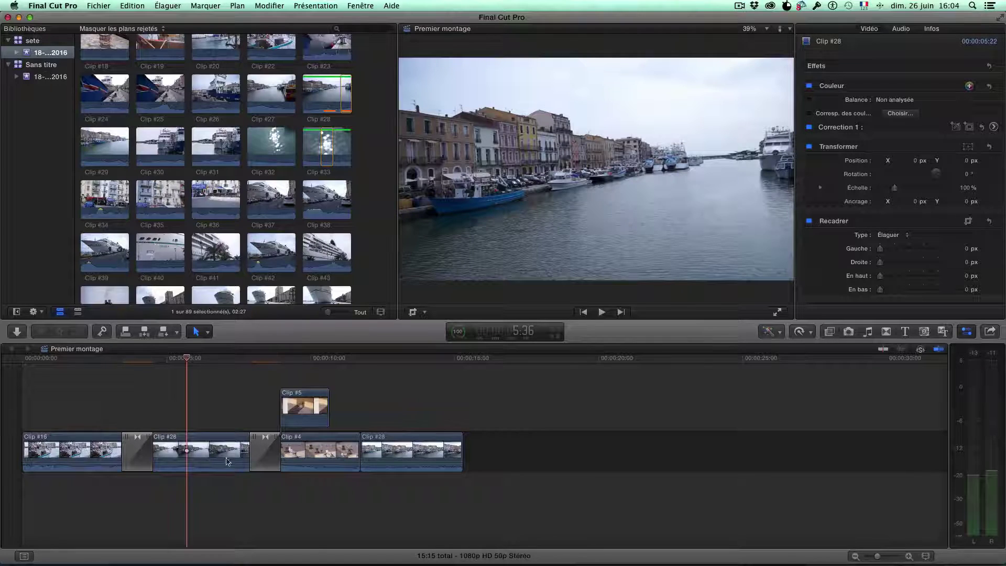
# Step: Undo the transitions just applied to both ends of the first Clip #28
pyautogui.press('super+z')
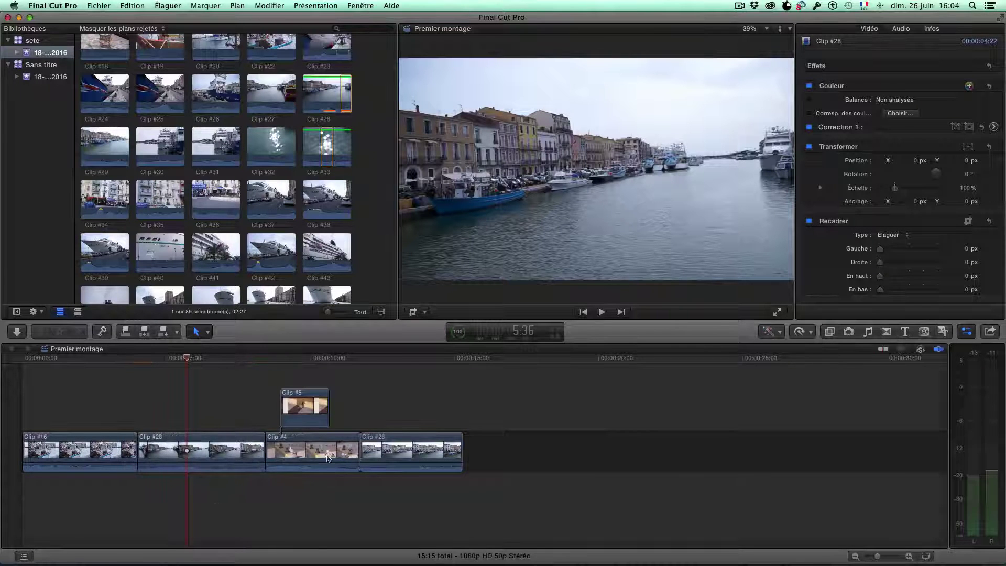
# Step: Apply the default transition to both ends of Clip #4, and undo it
pyautogui.click(321, 439)
pyautogui.press('super+t')
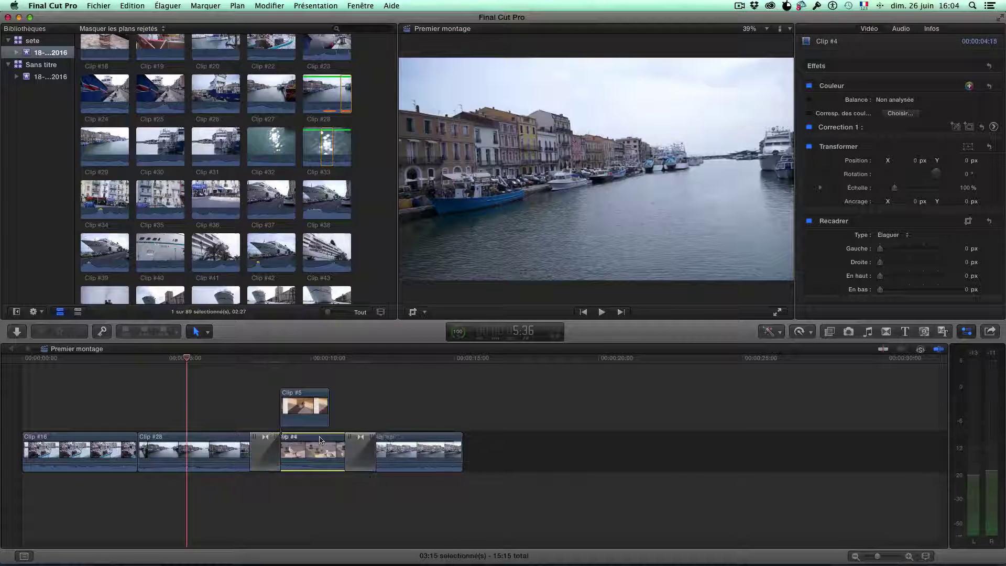
pyautogui.press('super+z')
# Step: Add the default transition only at the cut between Clip #16 and Clip #28, at 4:00, and select it
pyautogui.click(143, 360)
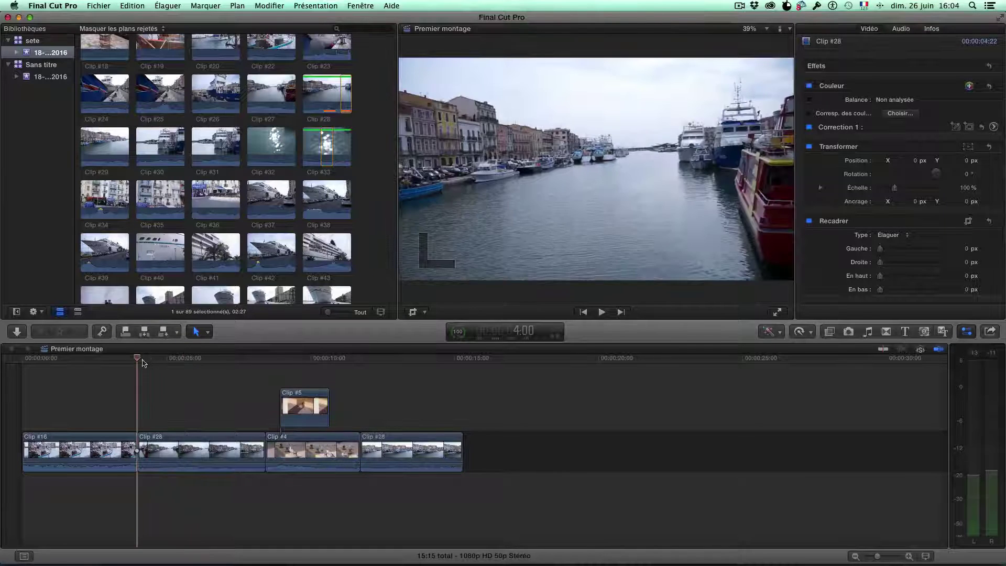
pyautogui.press('super+t')
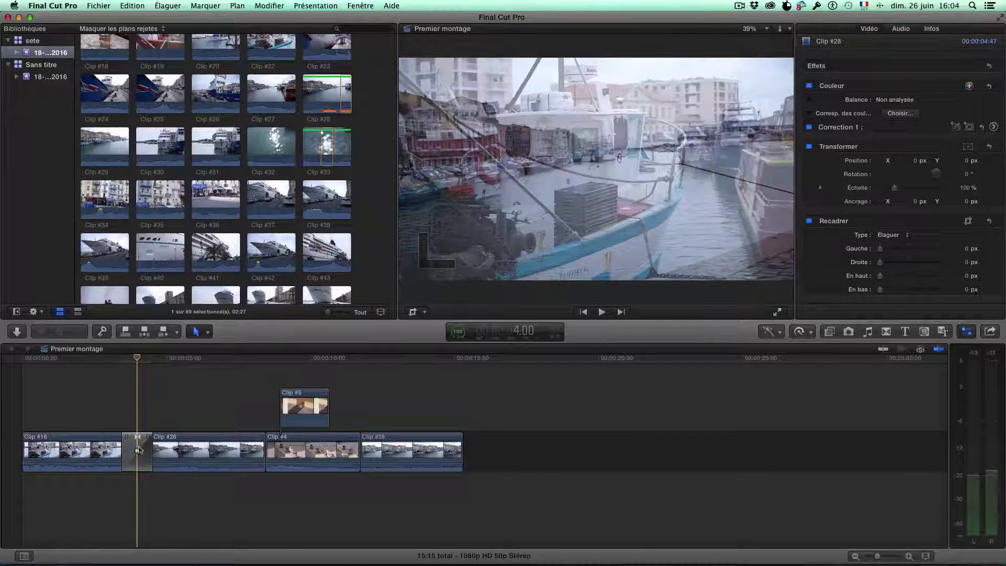
pyautogui.click(138, 450)
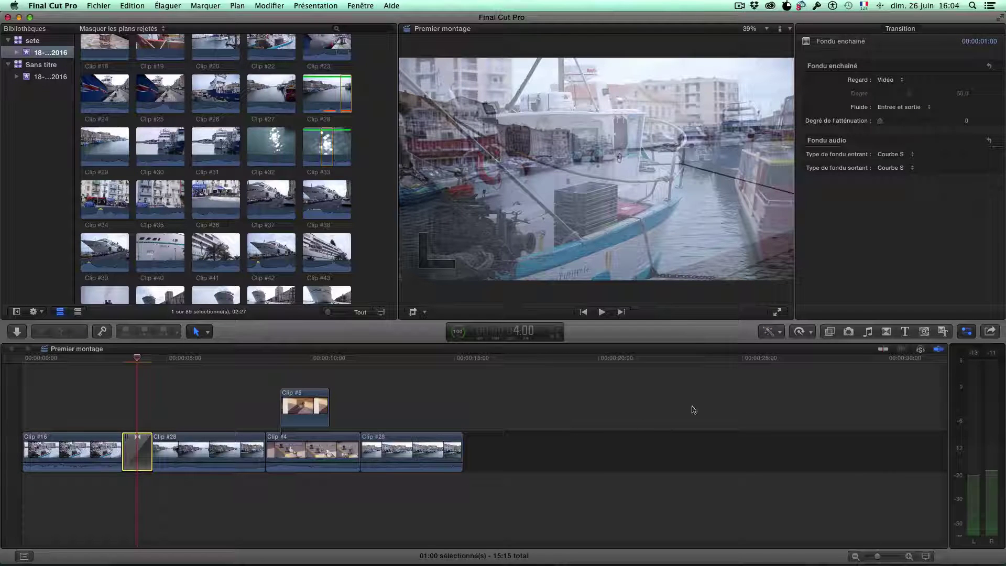
# Step: Replace the Fondu enchaîné transition between Clip #16 and Clip #28 with the Cercle transition and play it back
pyautogui.click(887, 332)
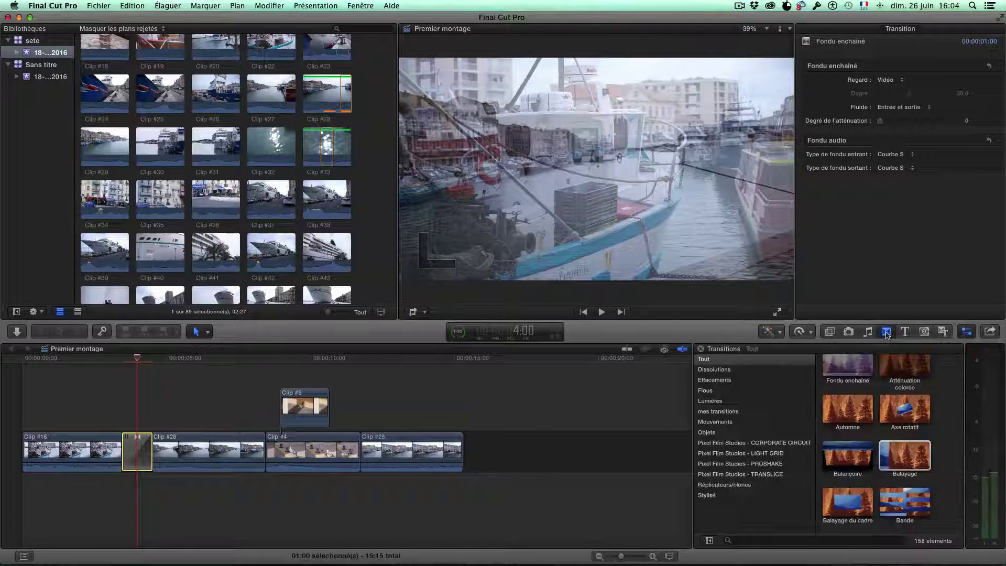
pyautogui.scroll(-5, 874, 422)
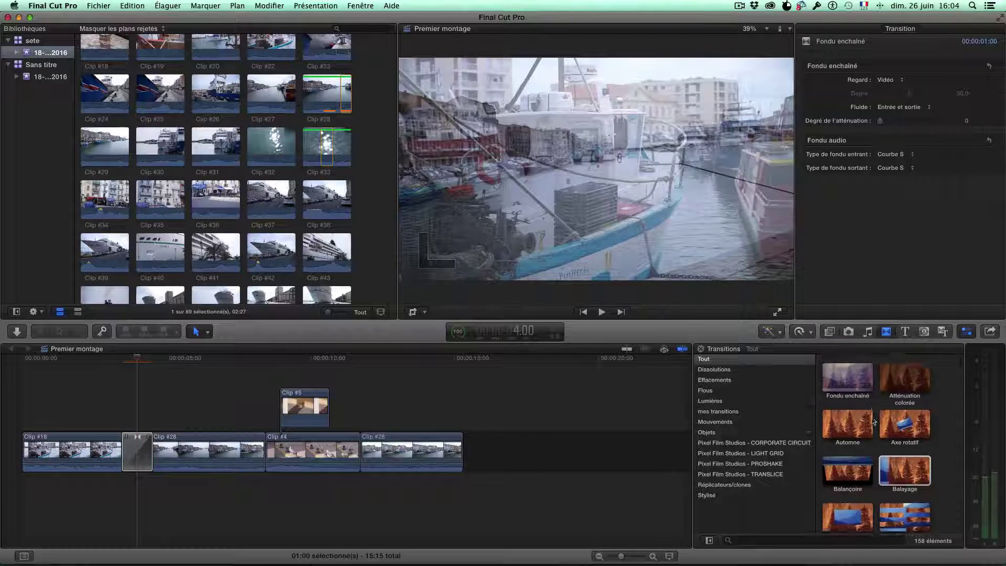
pyautogui.scroll(-5, 874, 422)
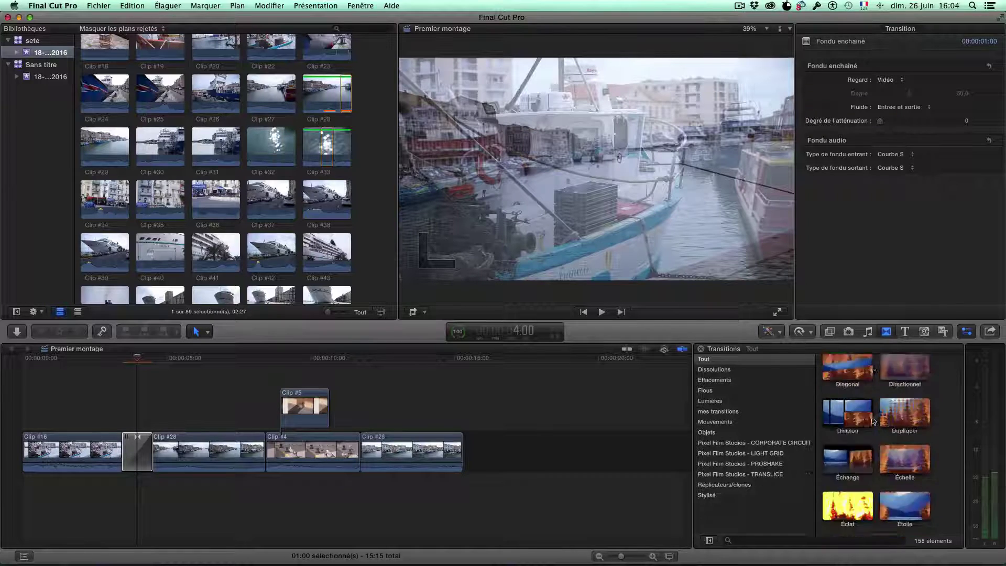
pyautogui.scroll(3, 872, 419)
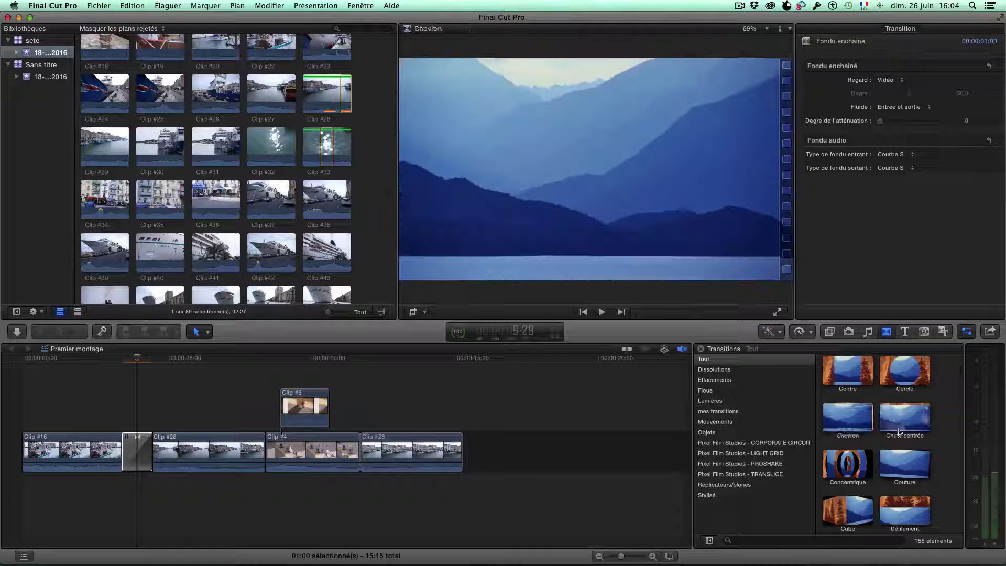
pyautogui.moveTo(896, 388); pyautogui.dragTo(139, 449)
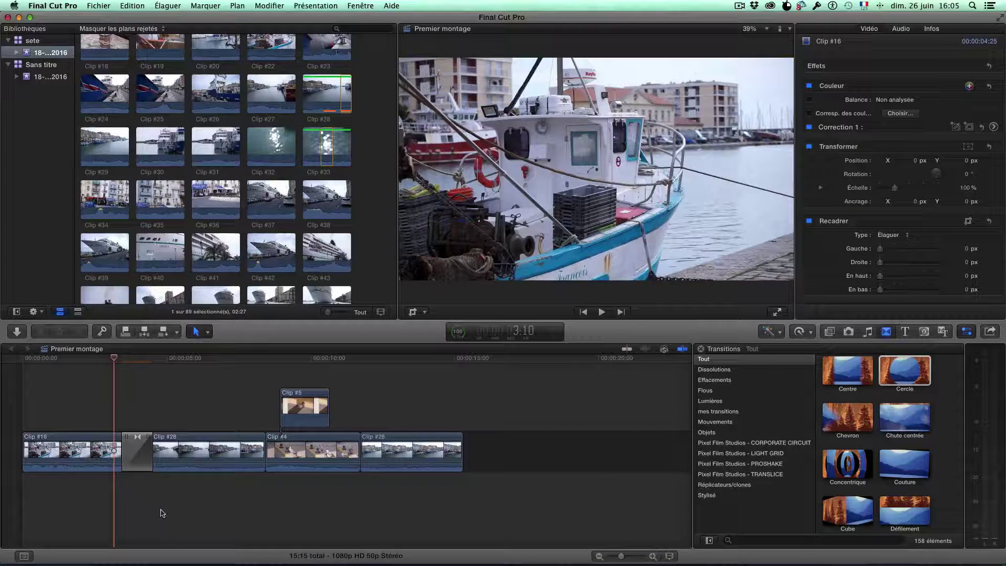
pyautogui.press('space')
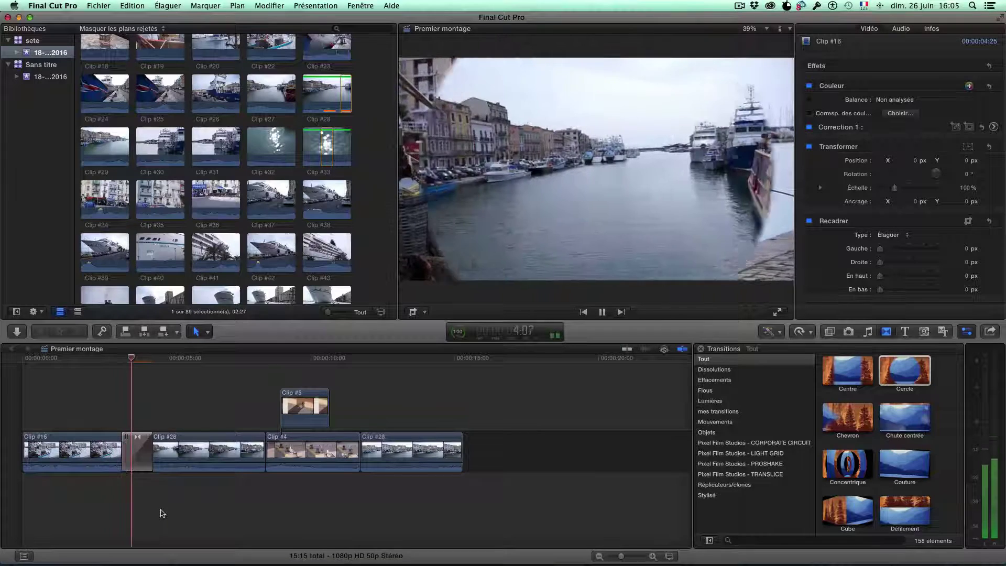
pyautogui.press('space')
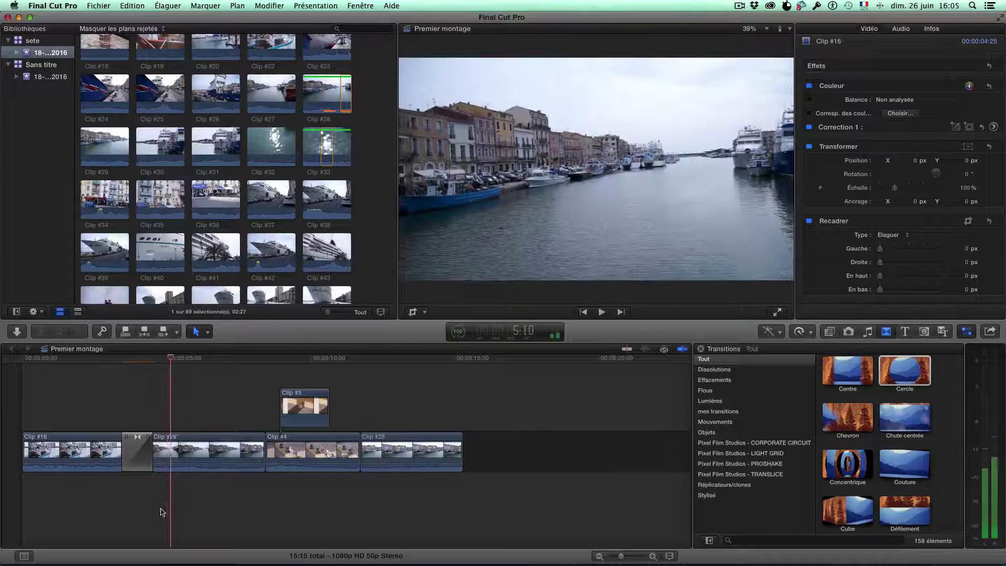
# Step: Give the Cercle transition a solid-colour edge by setting its edge type to Couleur unie and its border to 11
pyautogui.click(136, 360)
pyautogui.click(144, 445)
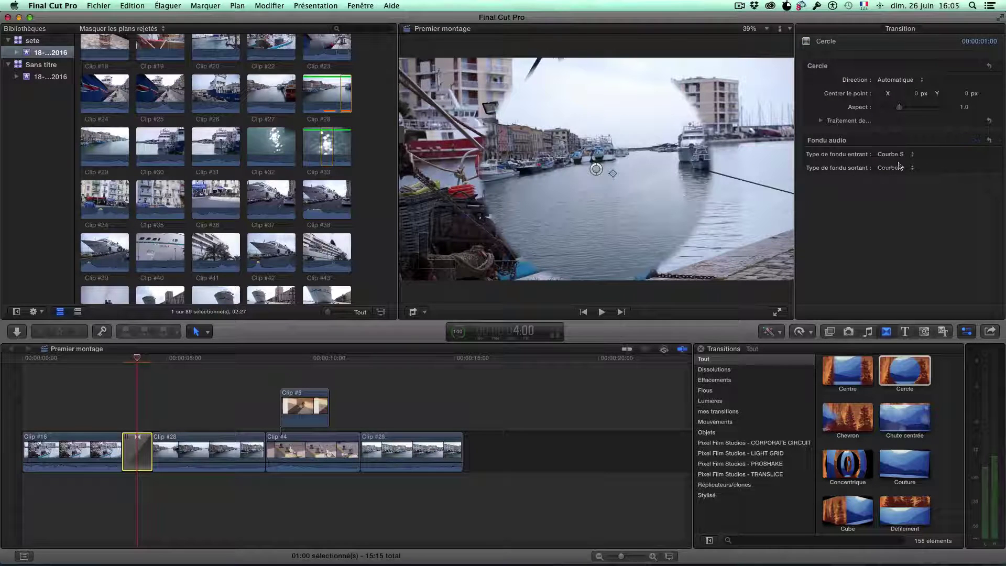
pyautogui.click(820, 121)
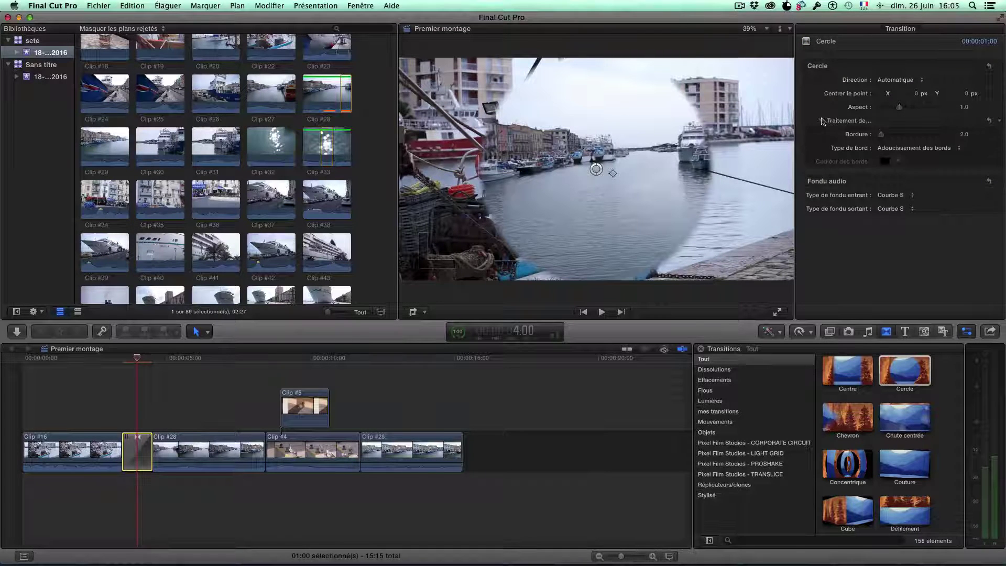
pyautogui.moveTo(882, 135)
pyautogui.mouseDown()
pyautogui.moveTo(898, 136)
pyautogui.moveTo(880, 136)
pyautogui.mouseUp()
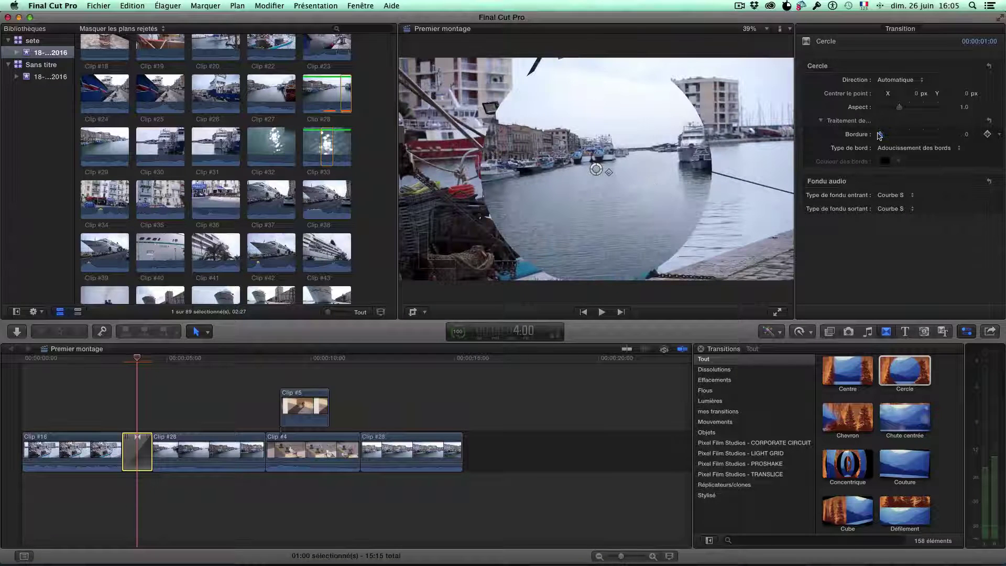
pyautogui.click(909, 148)
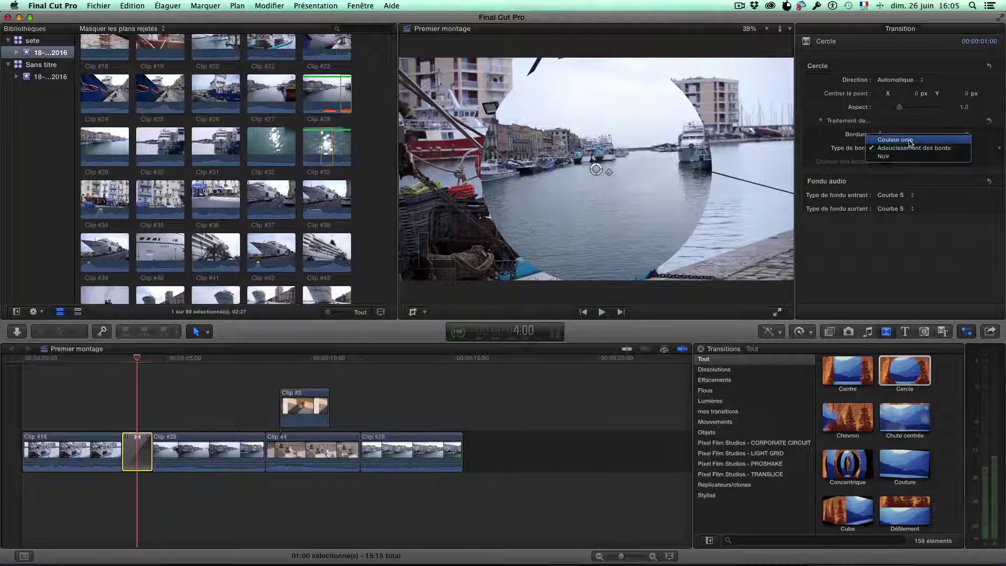
pyautogui.click(911, 142)
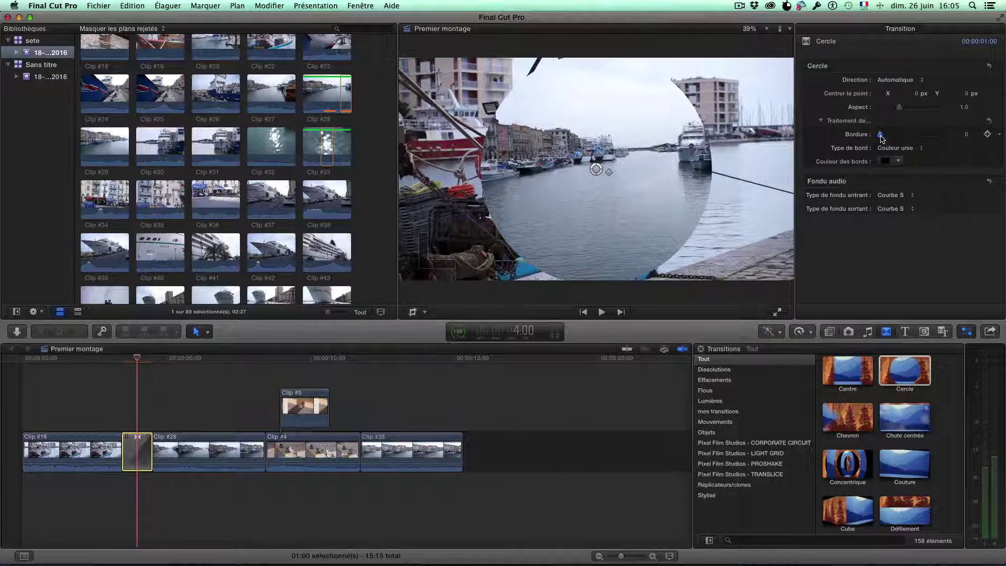
pyautogui.moveTo(881, 136); pyautogui.dragTo(886, 135)
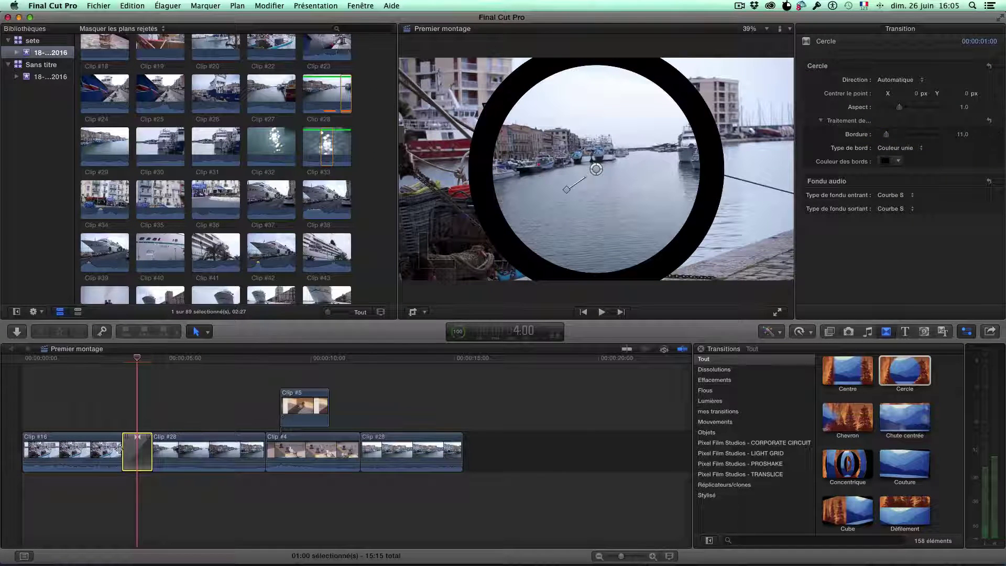
# Step: Play the bordered Cercle transition from its start at 3:25
pyautogui.click(122, 361)
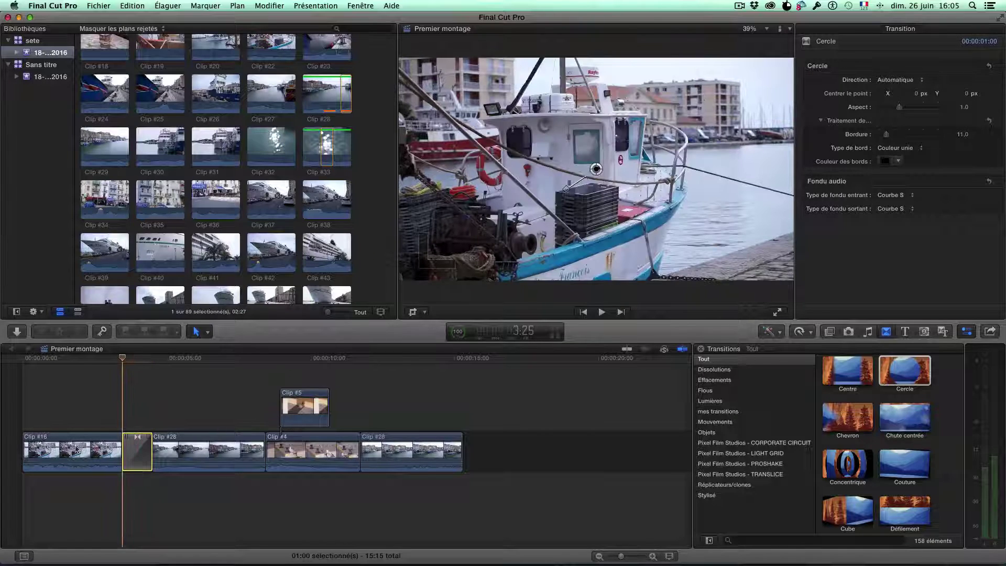
pyautogui.press('space')
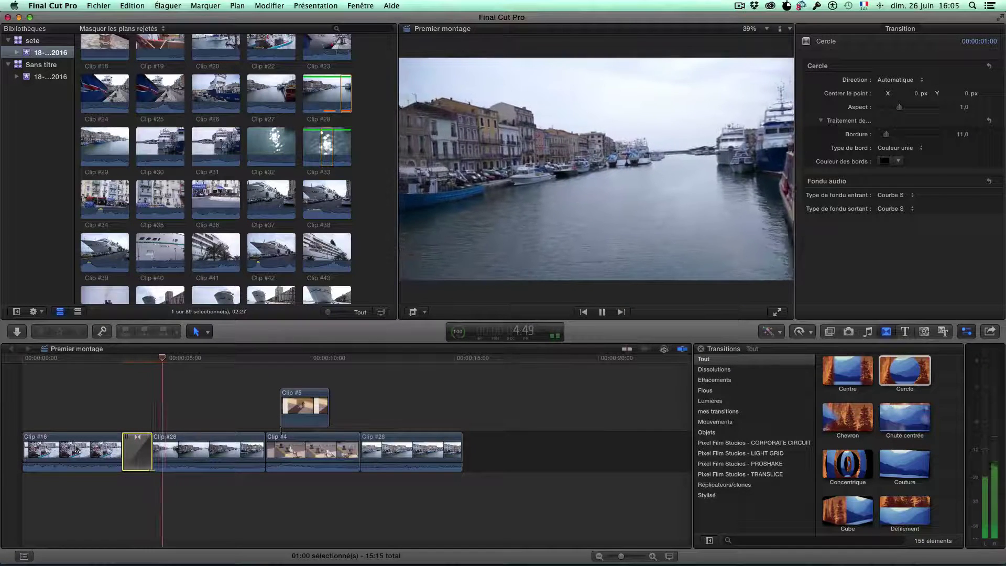
pyautogui.press('space')
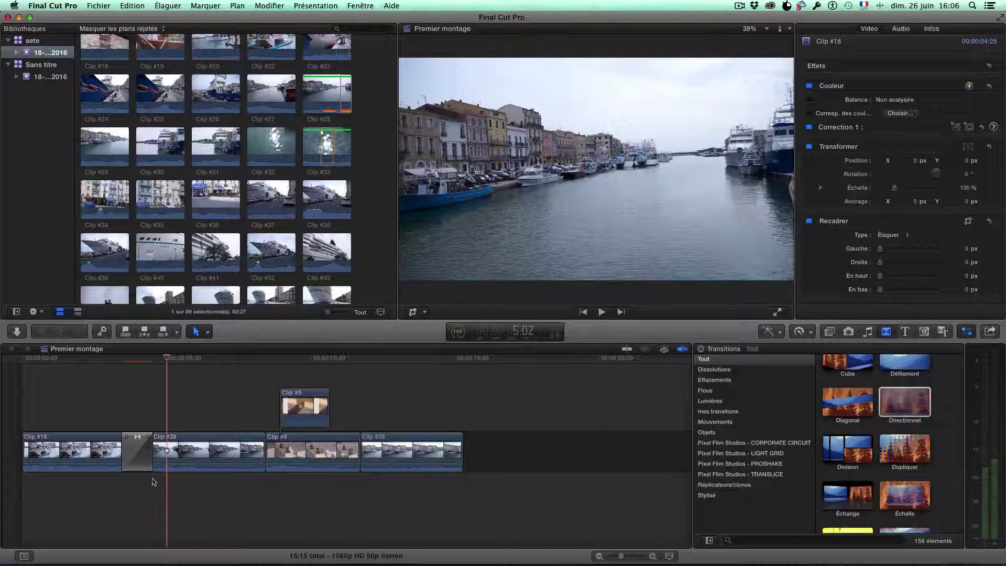
# Step: Slightly lengthen the transition between Clip #16 and Clip #28 and select the edit point beneath it
pyautogui.moveTo(146, 457); pyautogui.dragTo(138, 453)
pyautogui.press('Escape')
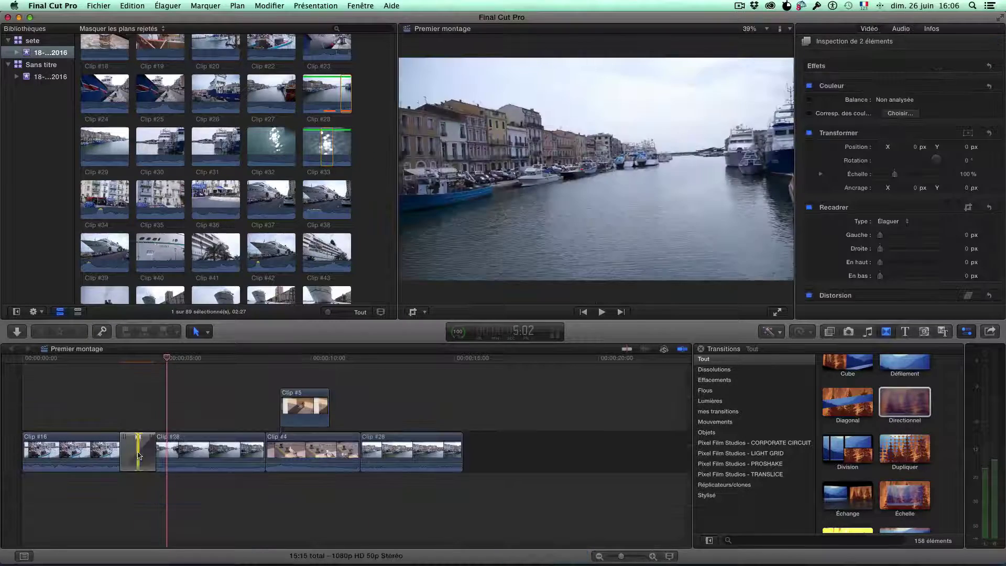